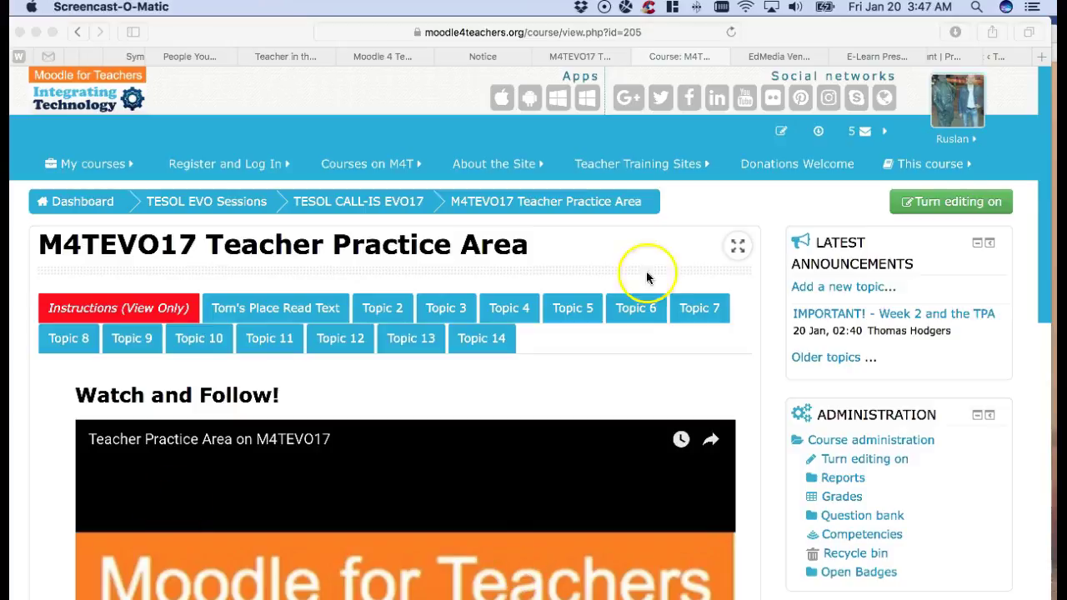
- Turn on editing for the M4TEVO17 Teacher Practice Area course and look over its instructions section
left_click(947, 208)
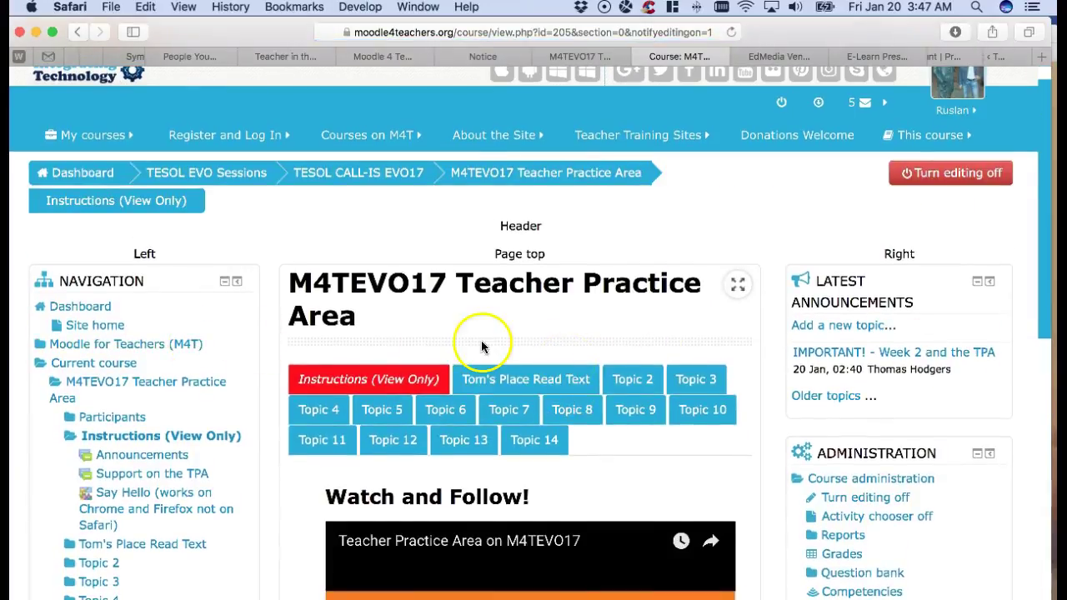
scroll(892, 350, "down", 4)
scroll(849, 347, "down", 1)
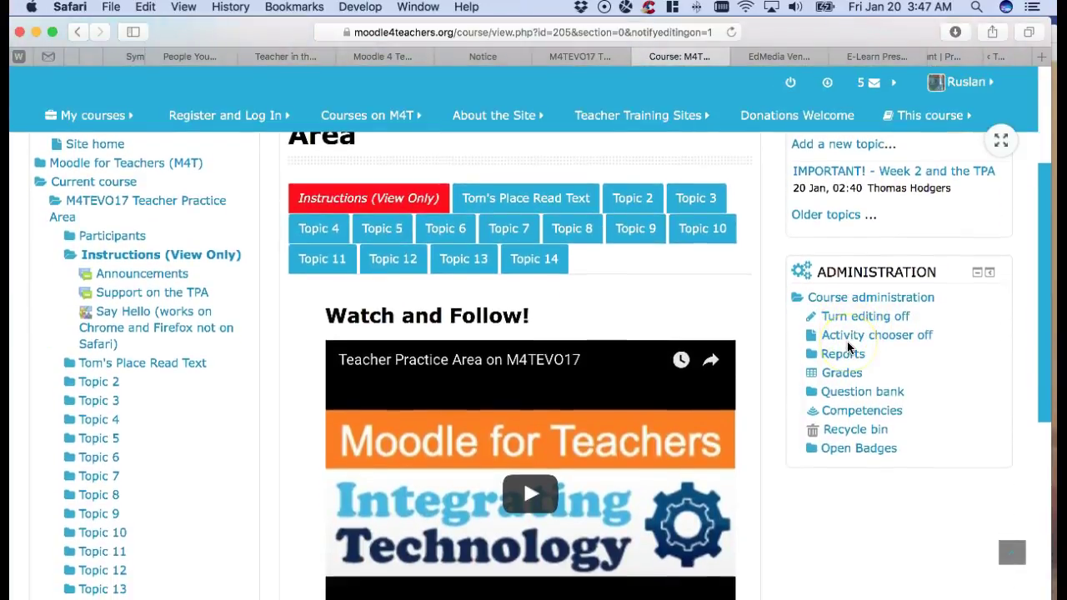
scroll(849, 347, "down", 1)
scroll(848, 348, "down", 1)
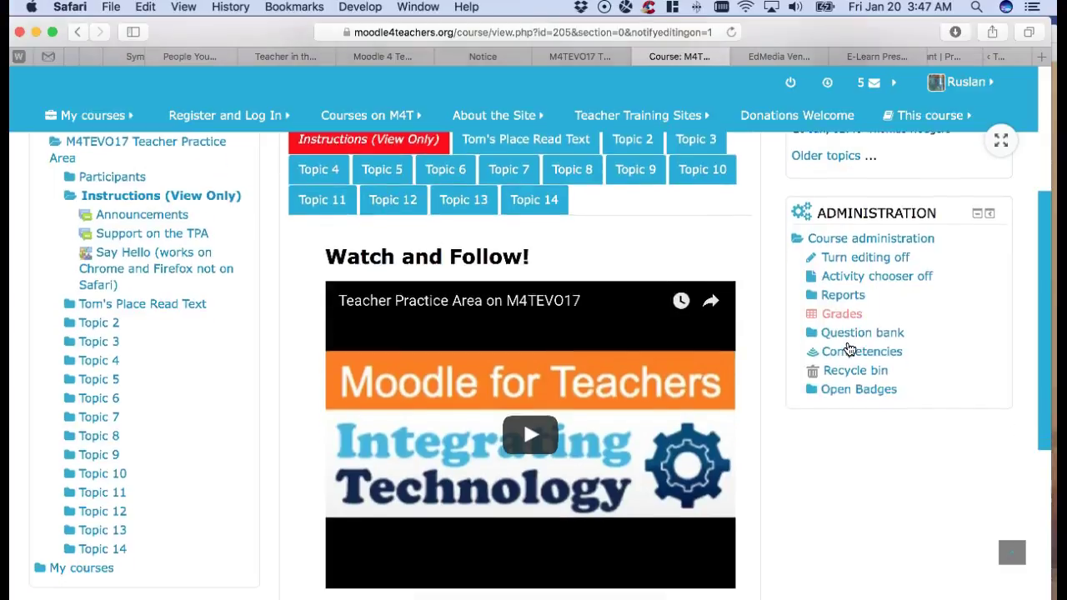
scroll(745, 350, "down", 8)
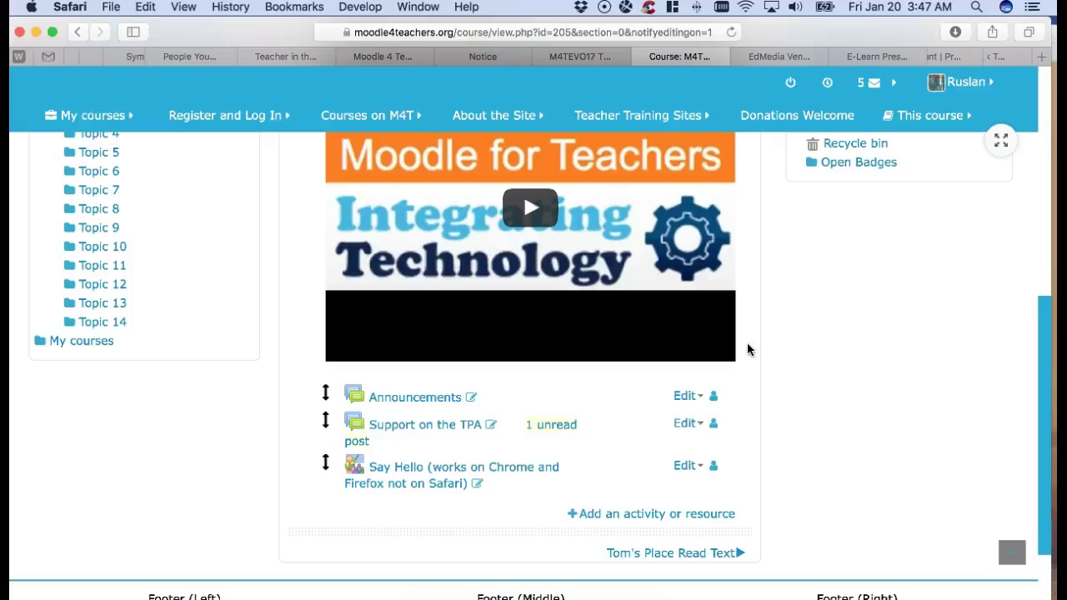
scroll(746, 350, "up", 15)
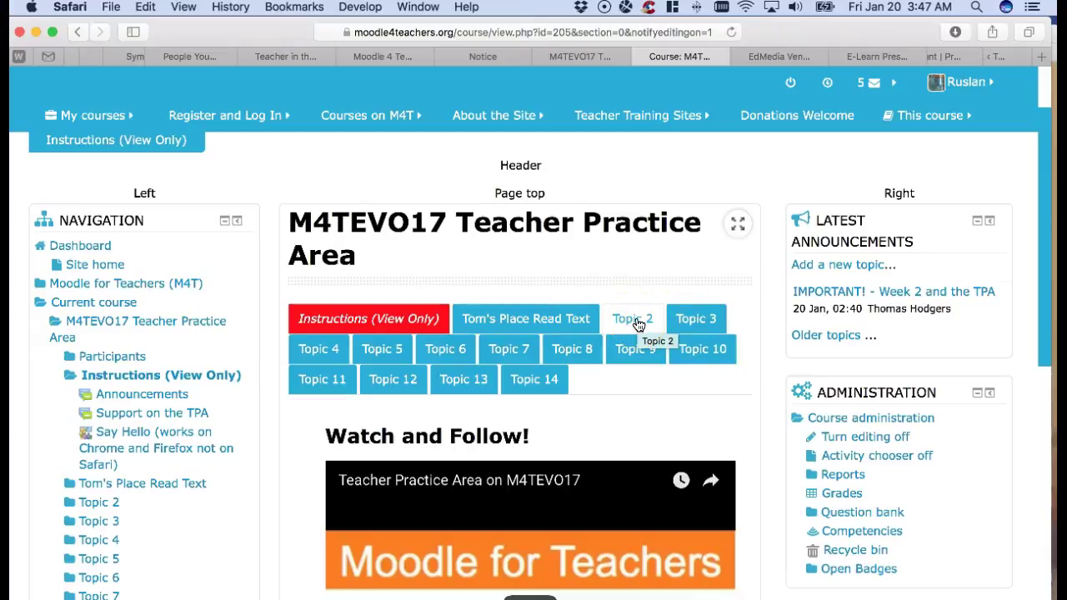
- Go through the Topic 2, Topic 3 and Topic 4 sections and open Topic 5
left_click(646, 322)
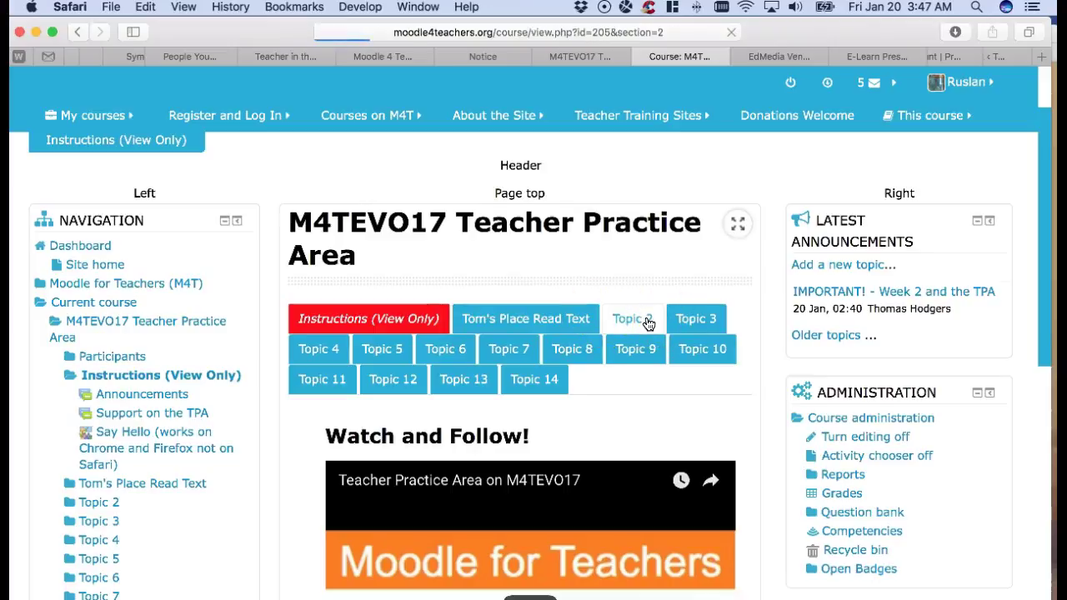
scroll(588, 328, "down", 2)
scroll(533, 392, "down", 1)
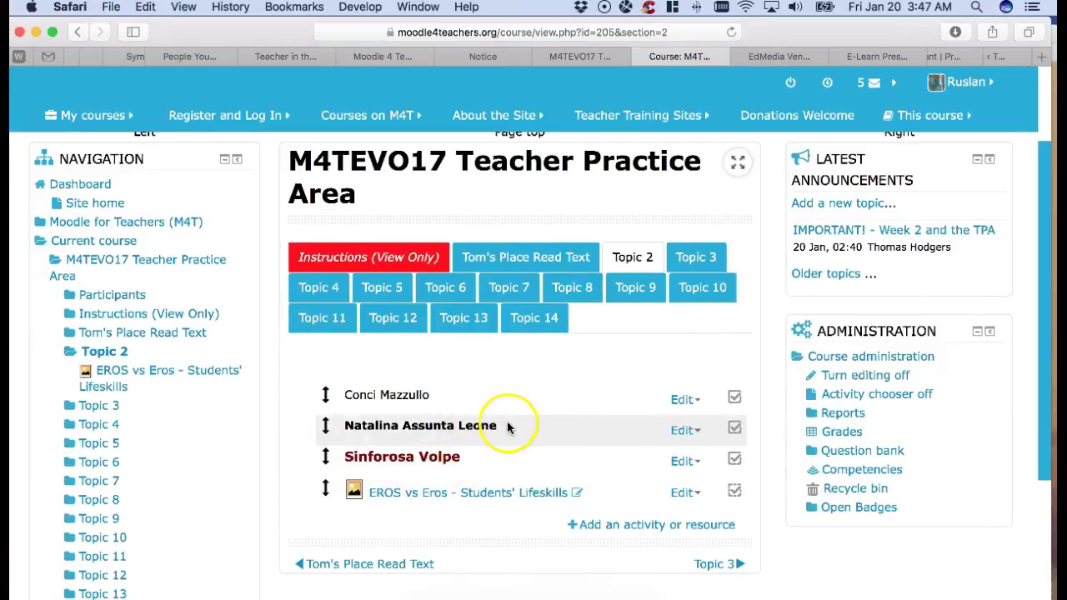
left_click(696, 260)
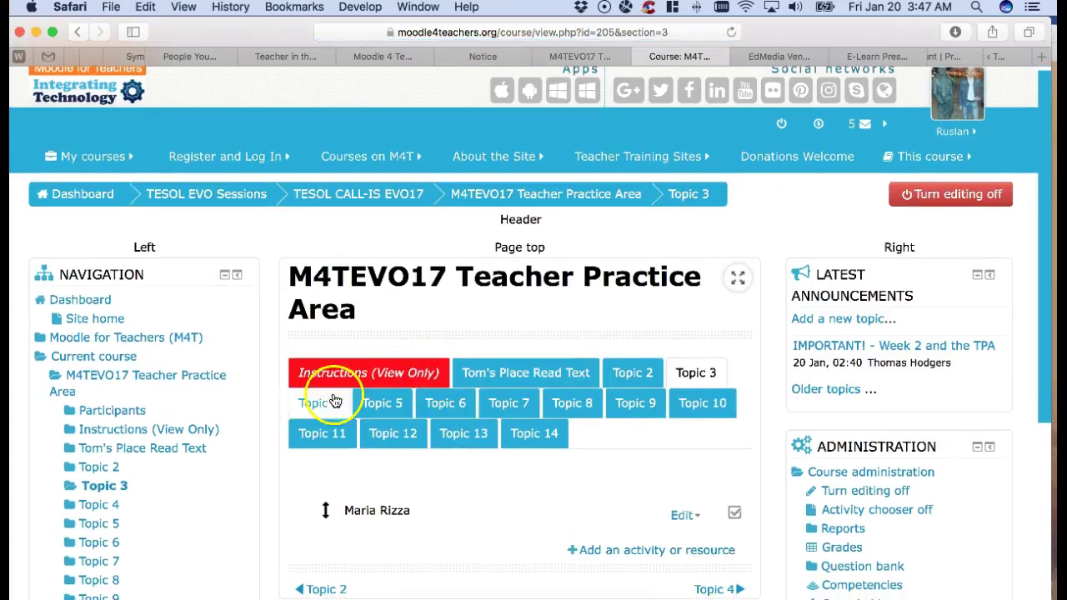
left_click(334, 401)
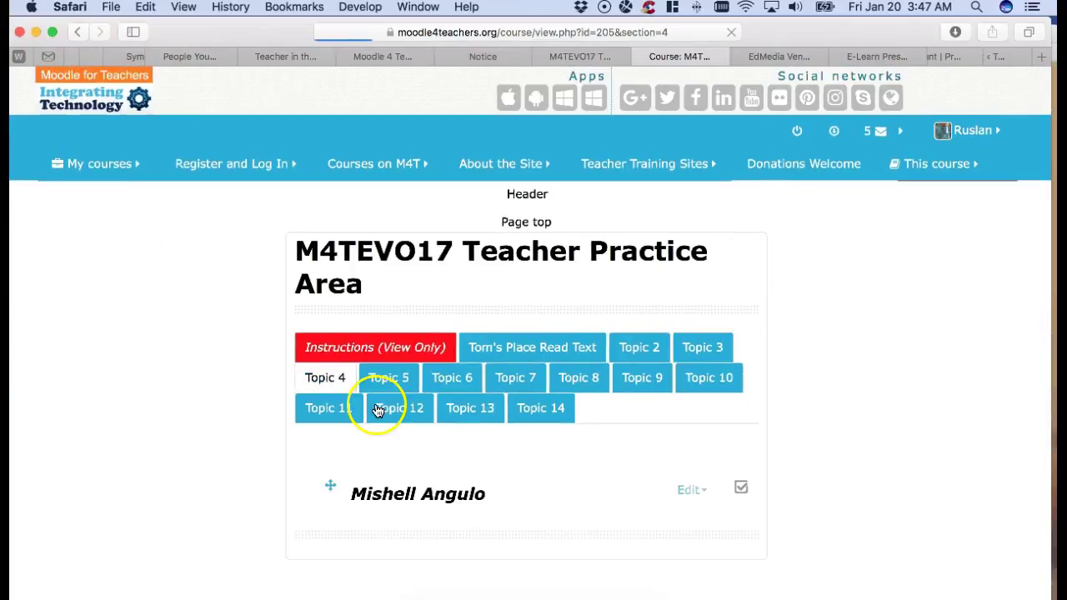
left_click(382, 410)
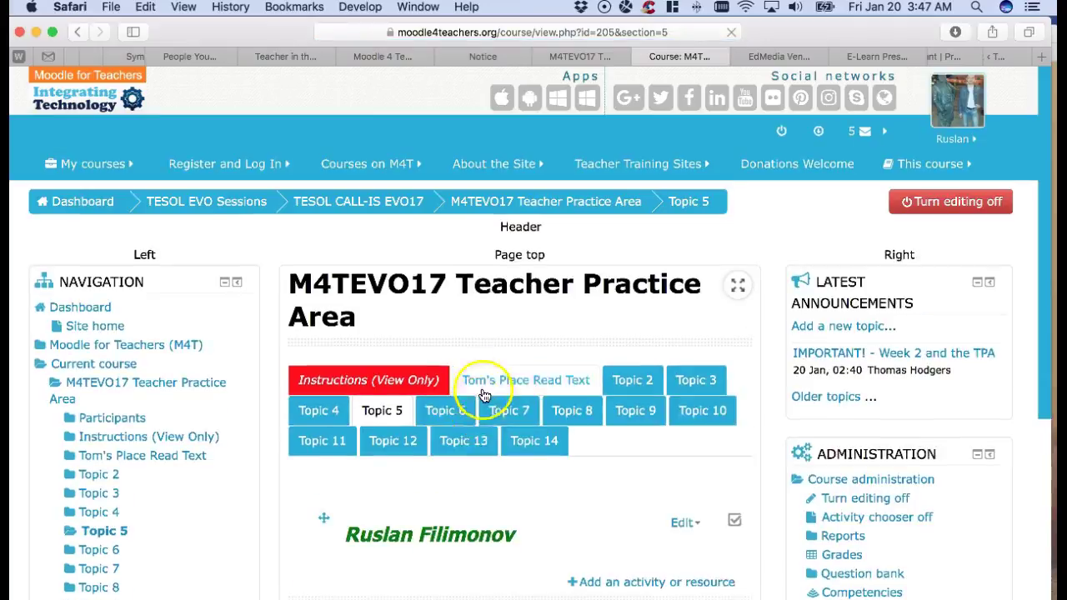
scroll(450, 533, "down", 3)
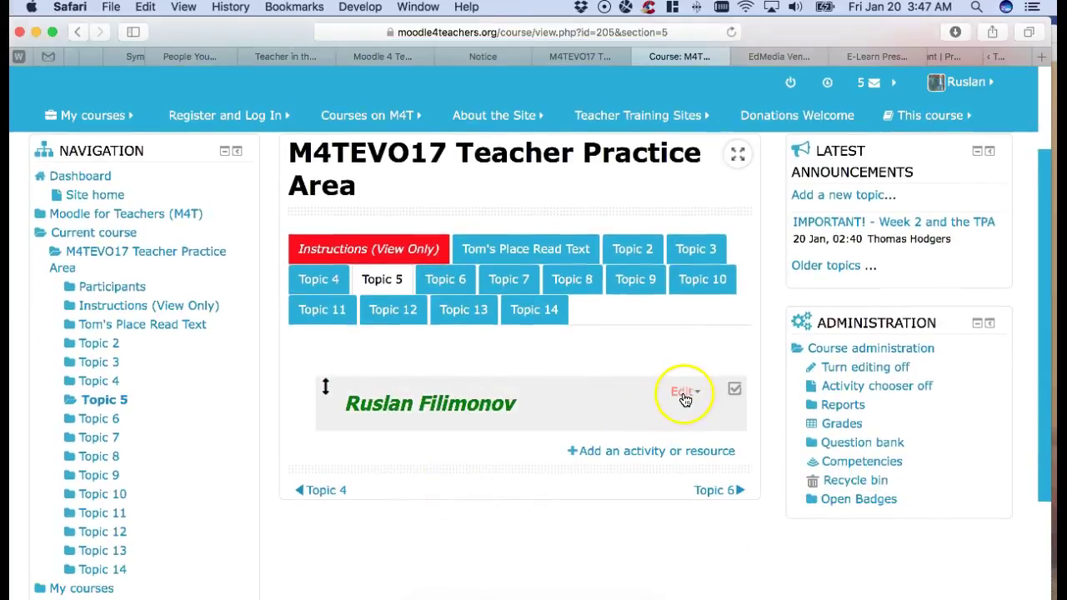
- Open the activity and resource chooser for Topic 5 and look through the available activities
left_click(647, 454)
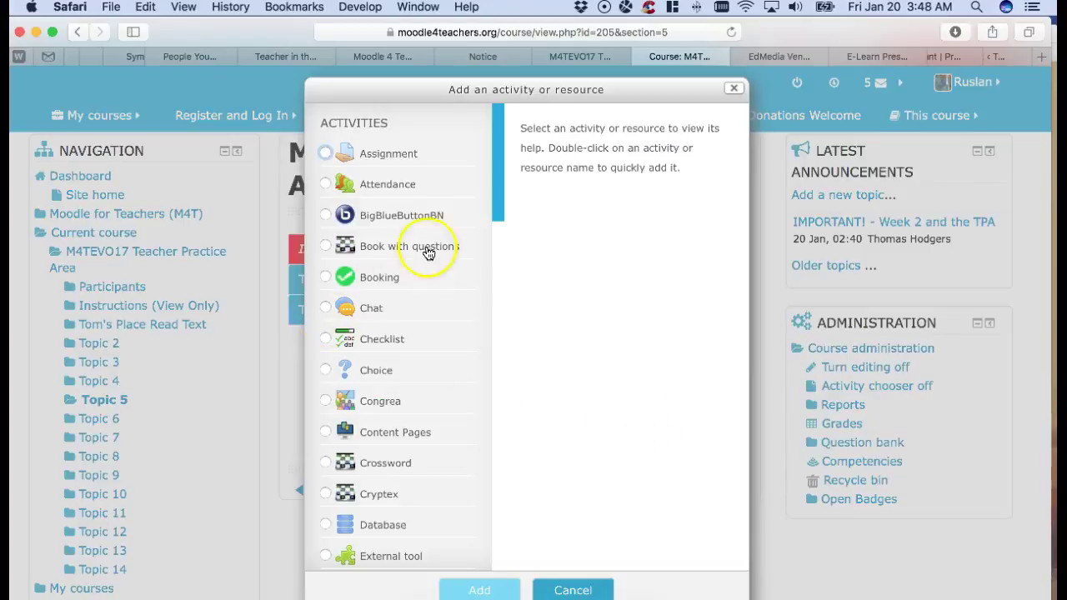
scroll(460, 227, "down", 2)
scroll(460, 227, "up", 2)
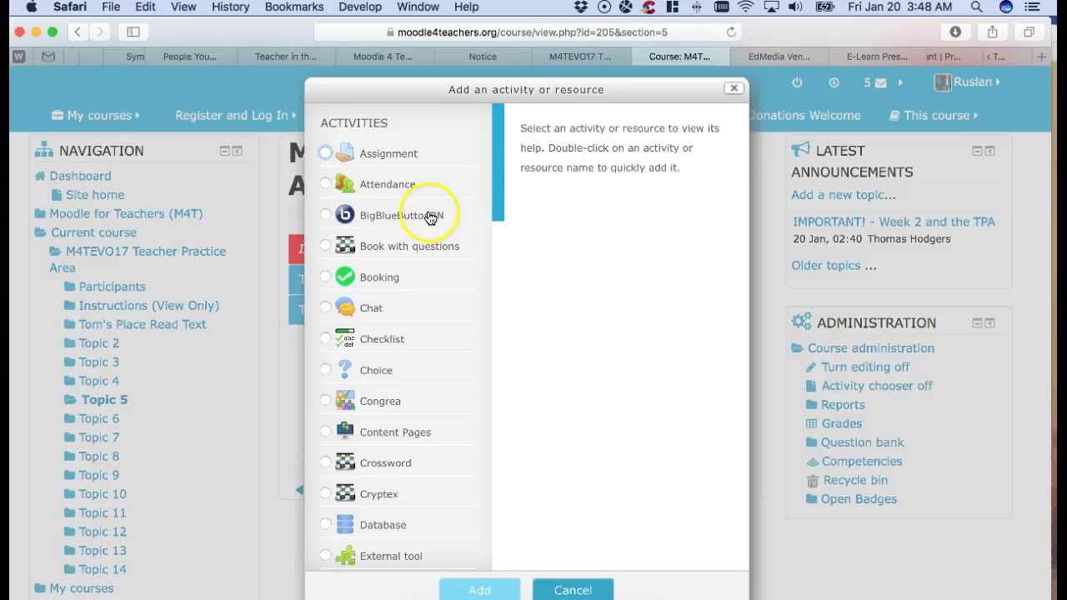
scroll(380, 295, "down", 1)
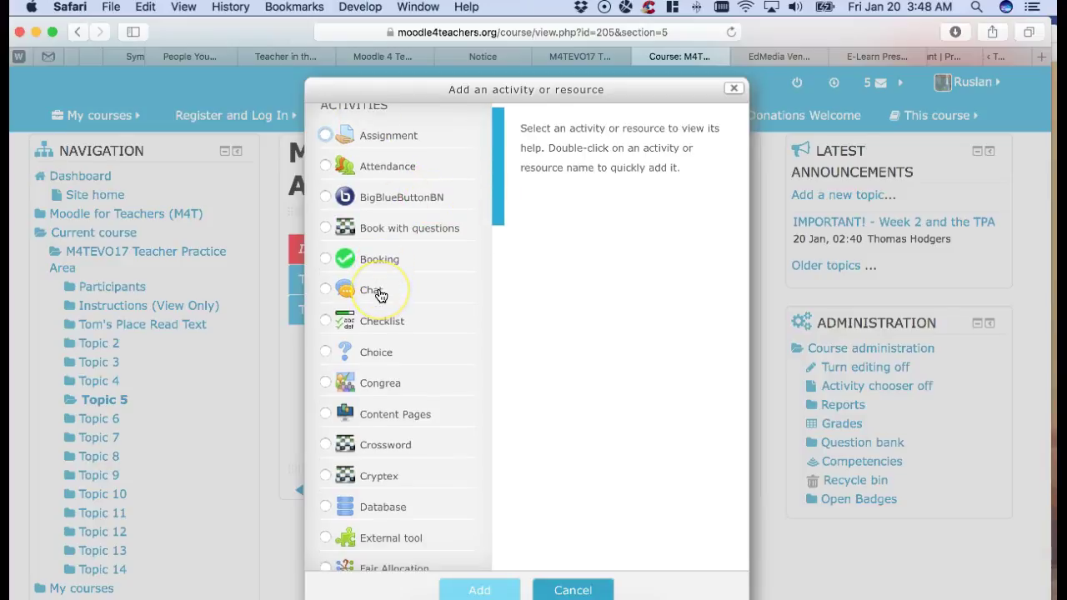
scroll(380, 295, "down", 3)
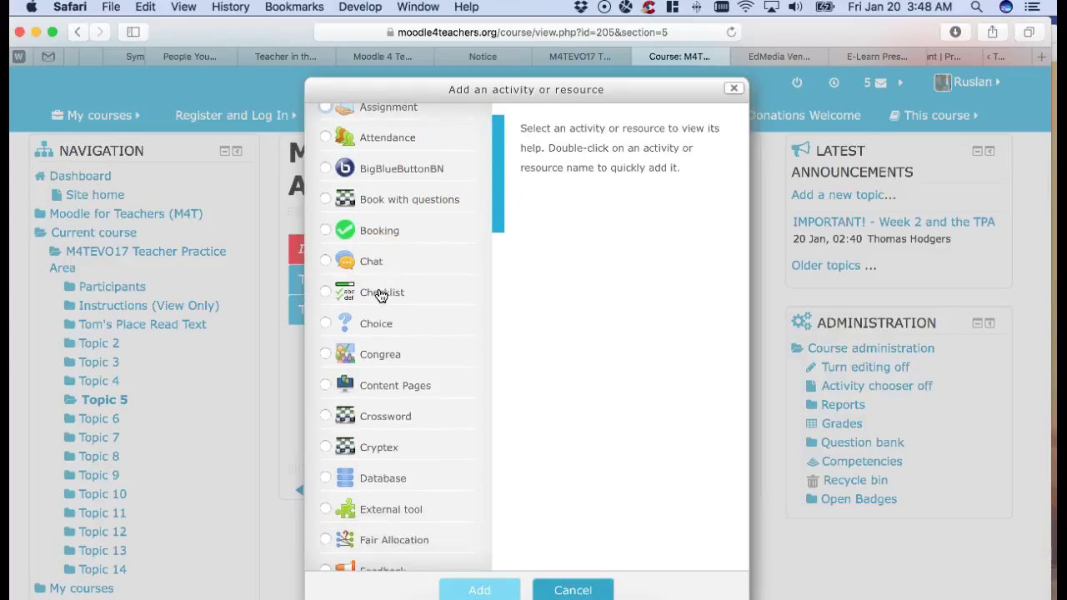
scroll(380, 295, "down", 10)
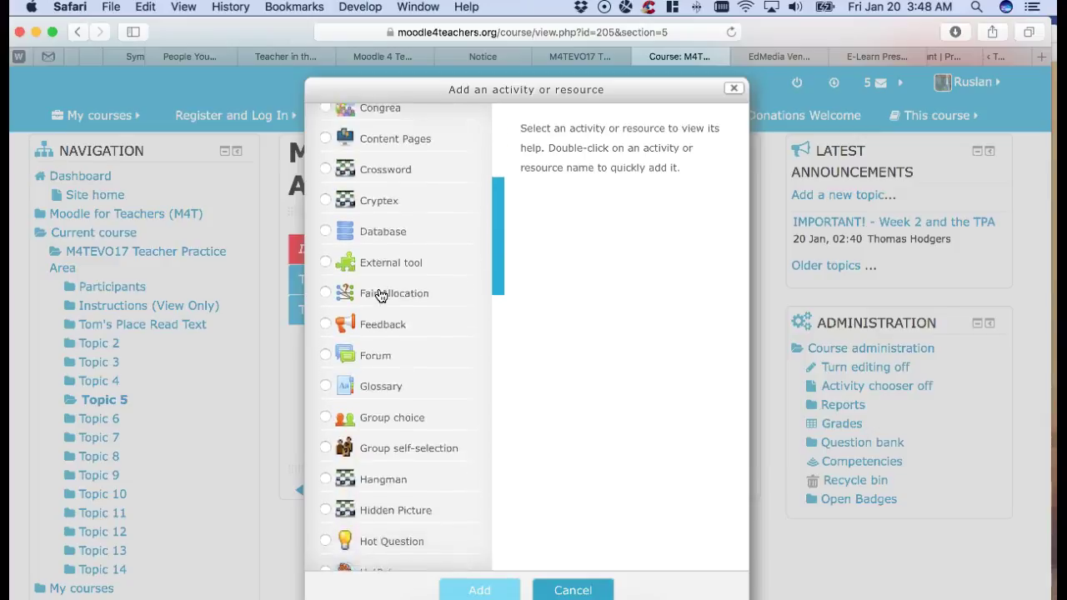
scroll(380, 295, "down", 8)
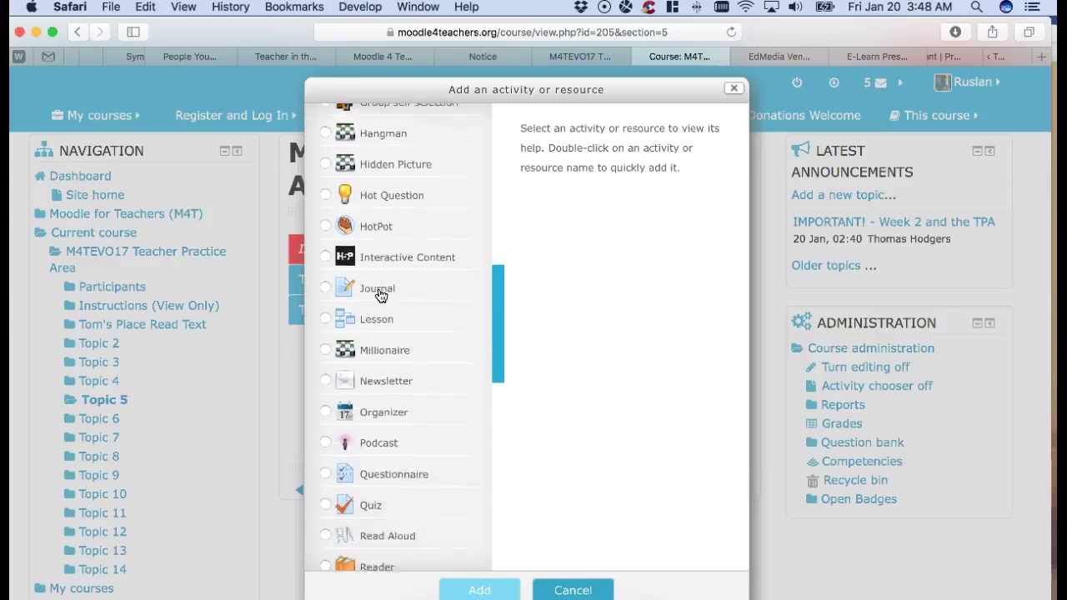
scroll(380, 295, "down", 4)
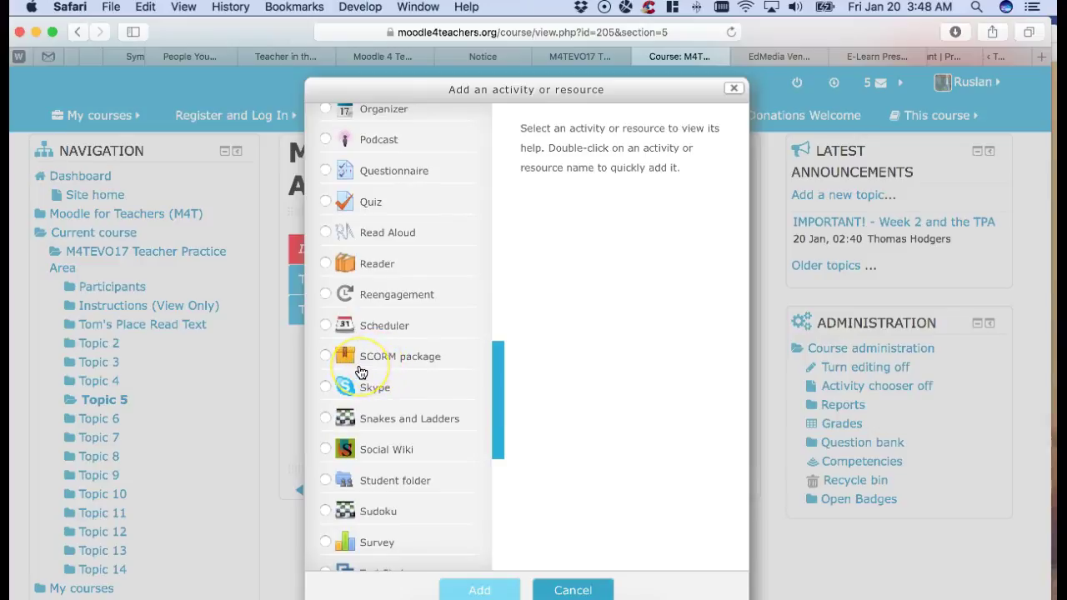
scroll(361, 371, "down", 2)
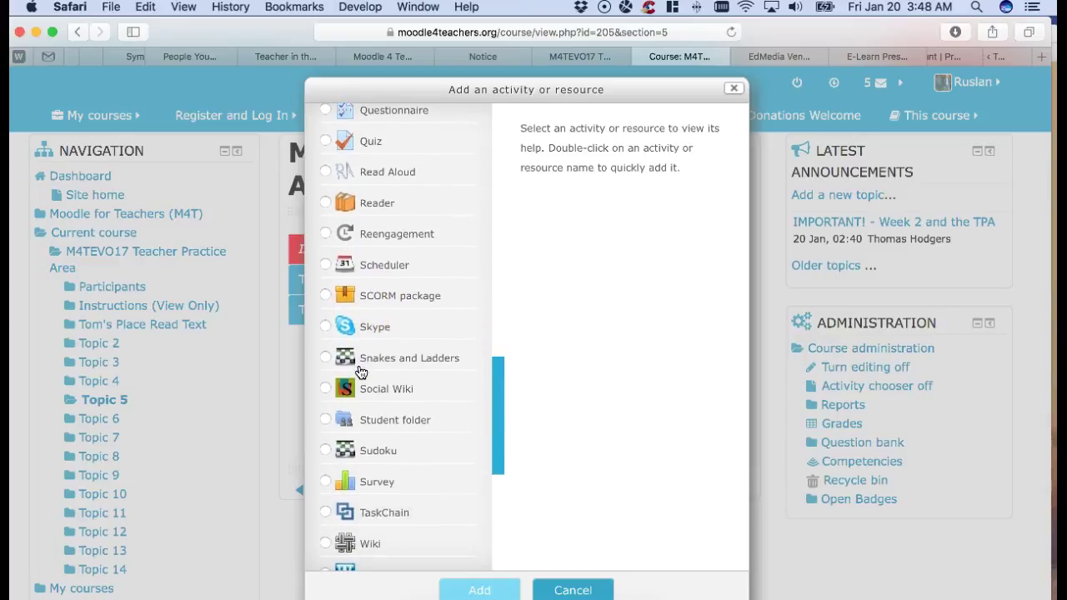
scroll(361, 372, "down", 1)
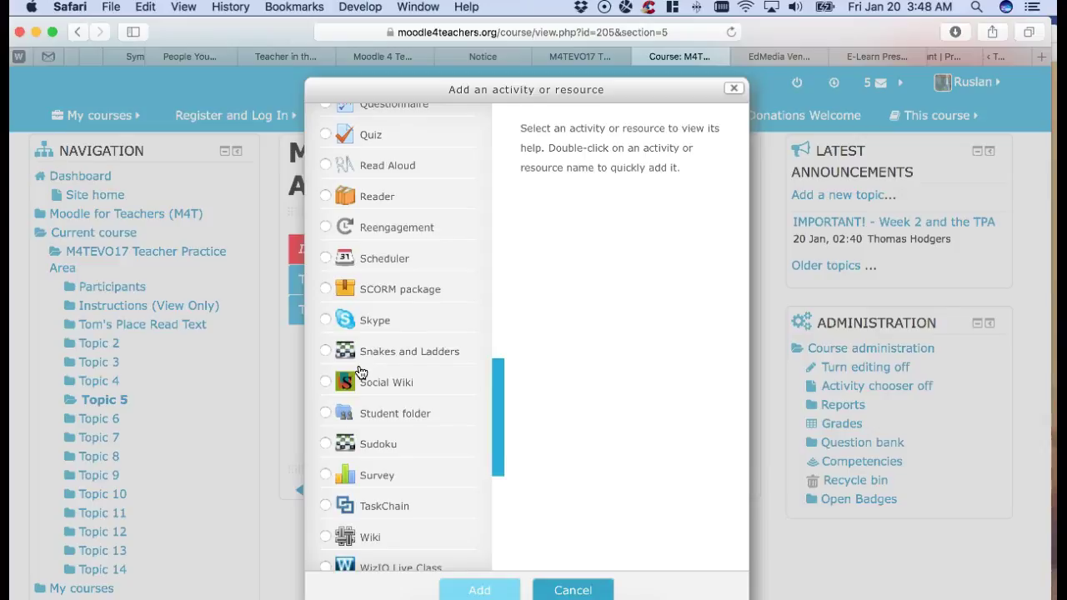
left_click(372, 389)
scroll(372, 390, "down", 6)
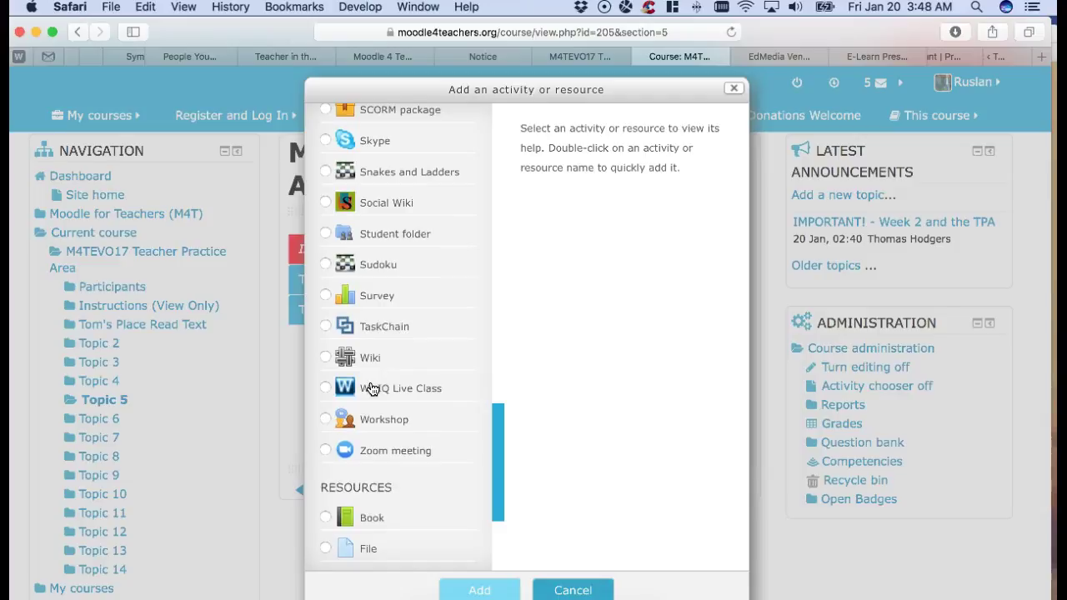
scroll(373, 389, "up", 15)
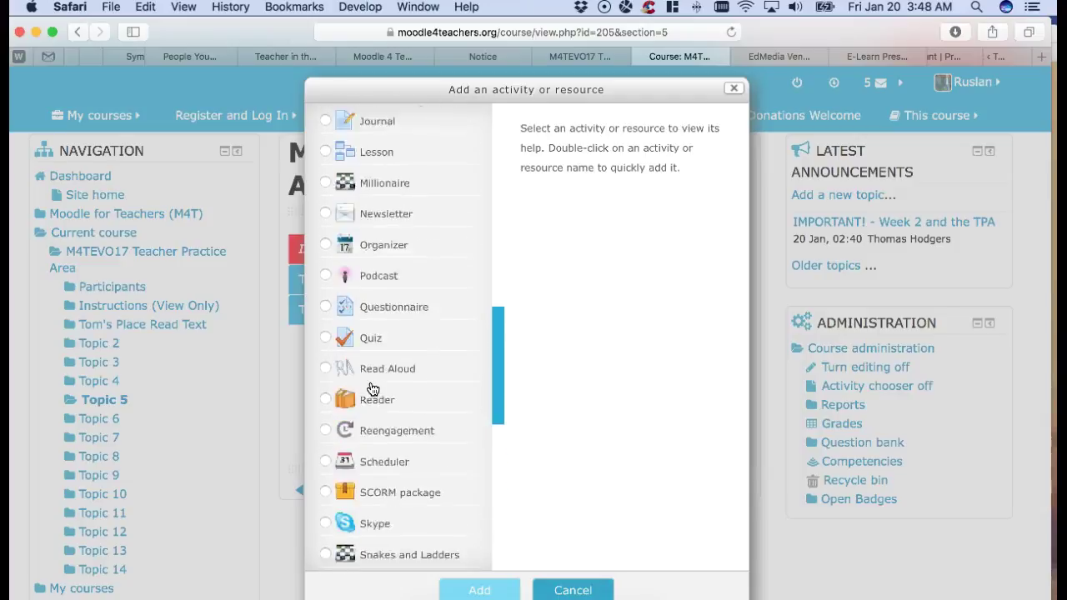
- Choose the Lesson activity, read its description and add it to Topic 5
left_click(387, 333)
scroll(387, 333, "up", 3)
left_click(325, 349)
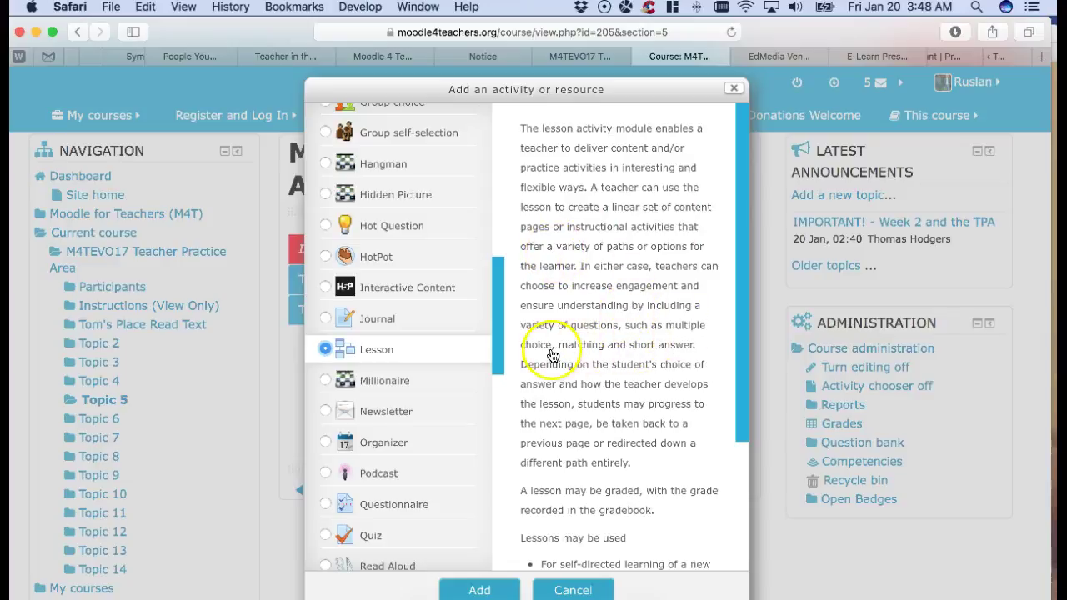
scroll(578, 402, "down", 2)
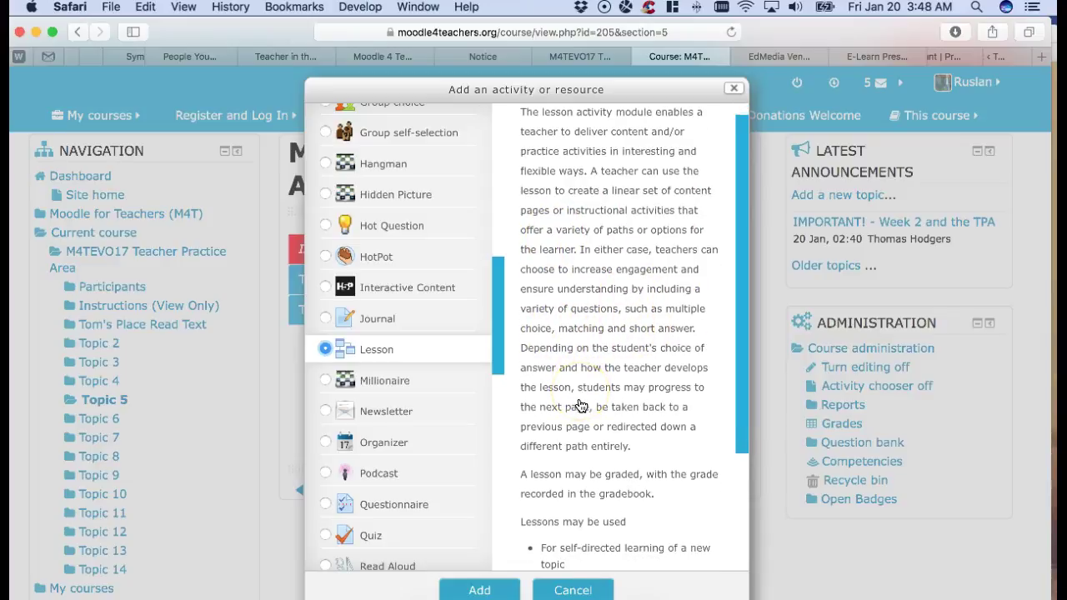
scroll(581, 405, "down", 5)
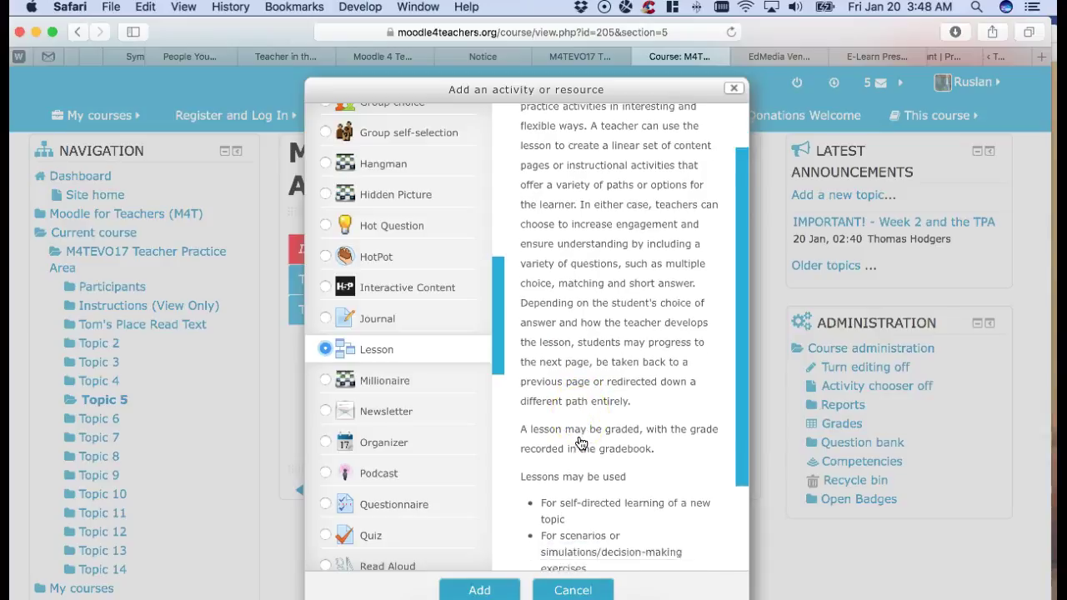
scroll(573, 441, "down", 6)
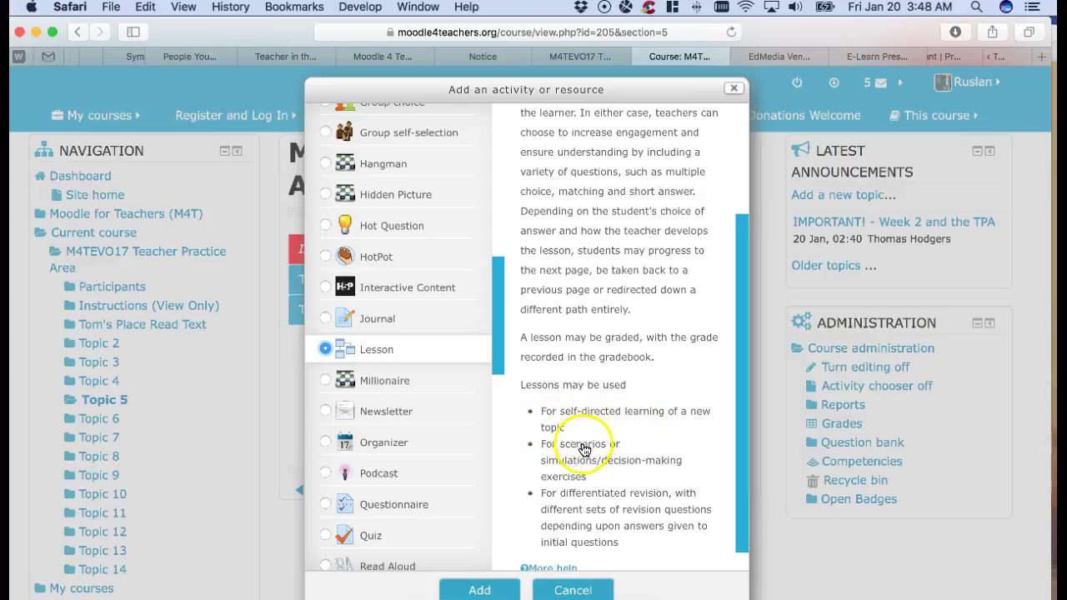
scroll(577, 466, "down", 2)
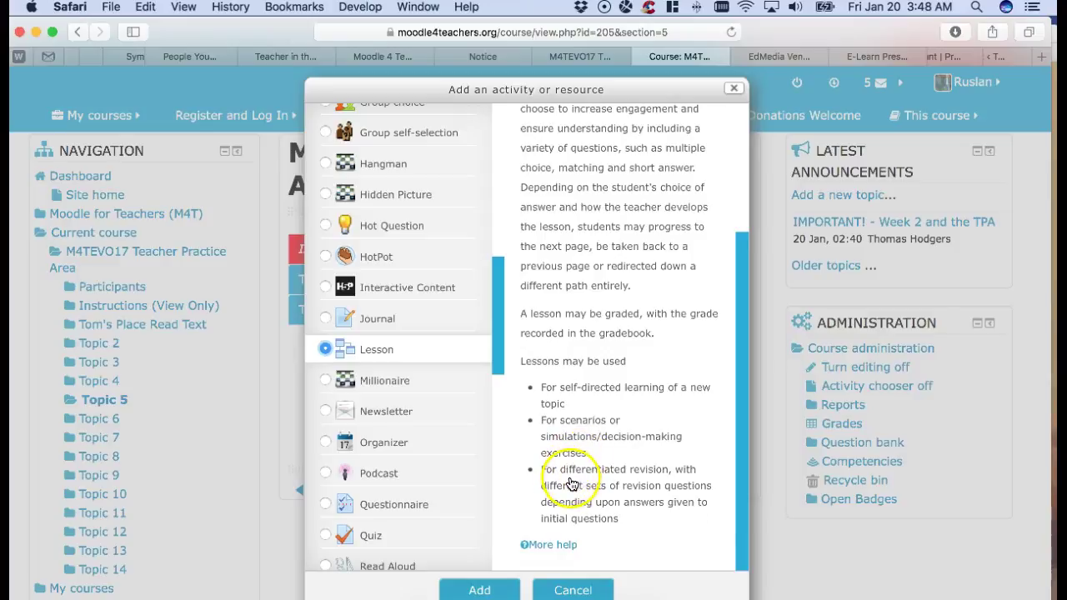
left_click(482, 591)
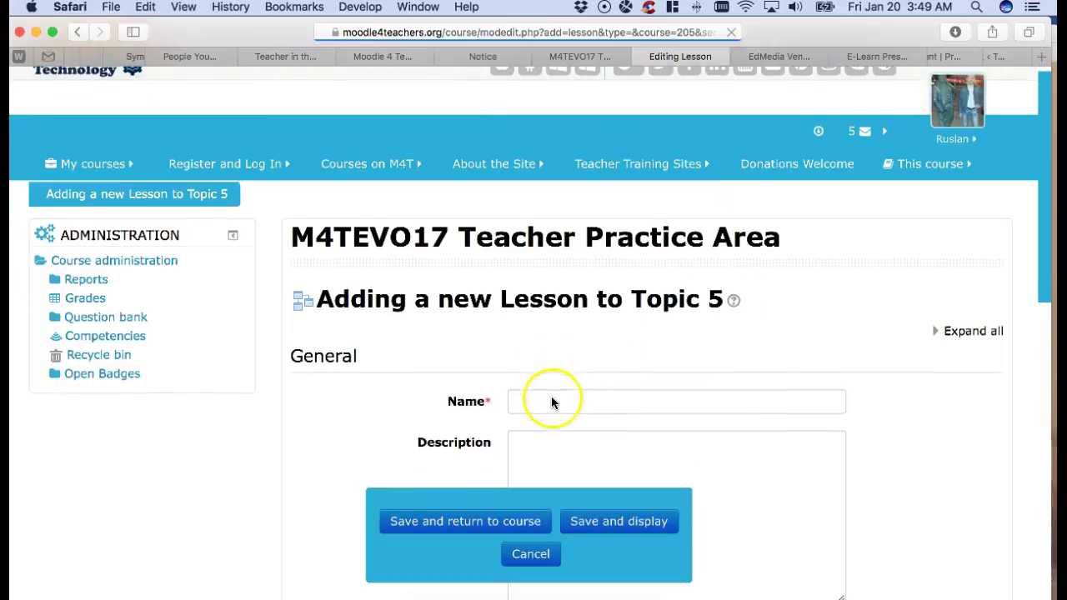
- Name the new lesson Testing Ground
left_click(548, 385)
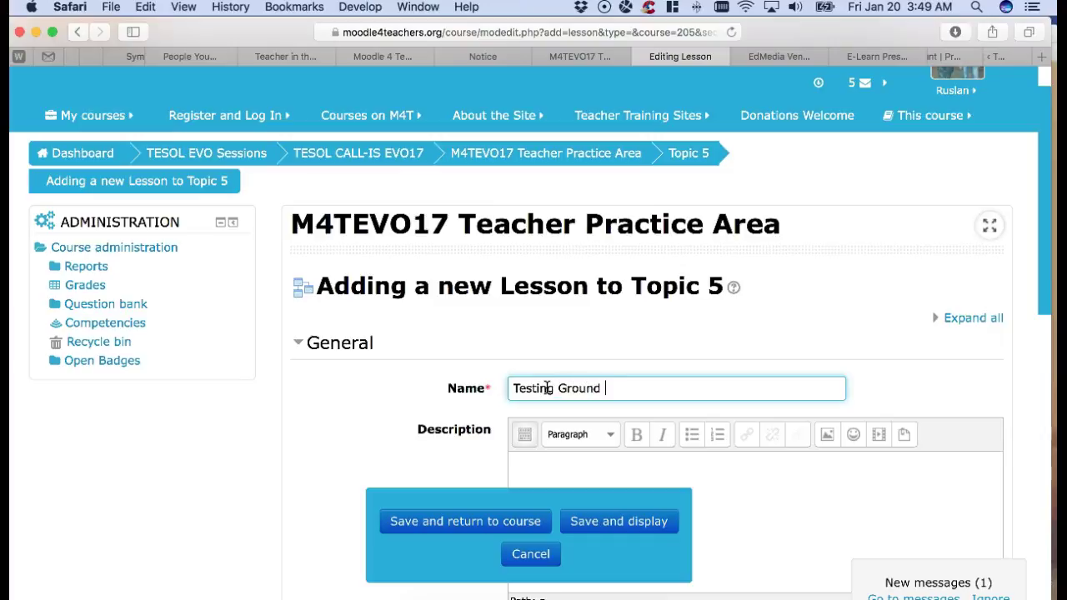
scroll(555, 385, "down", 5)
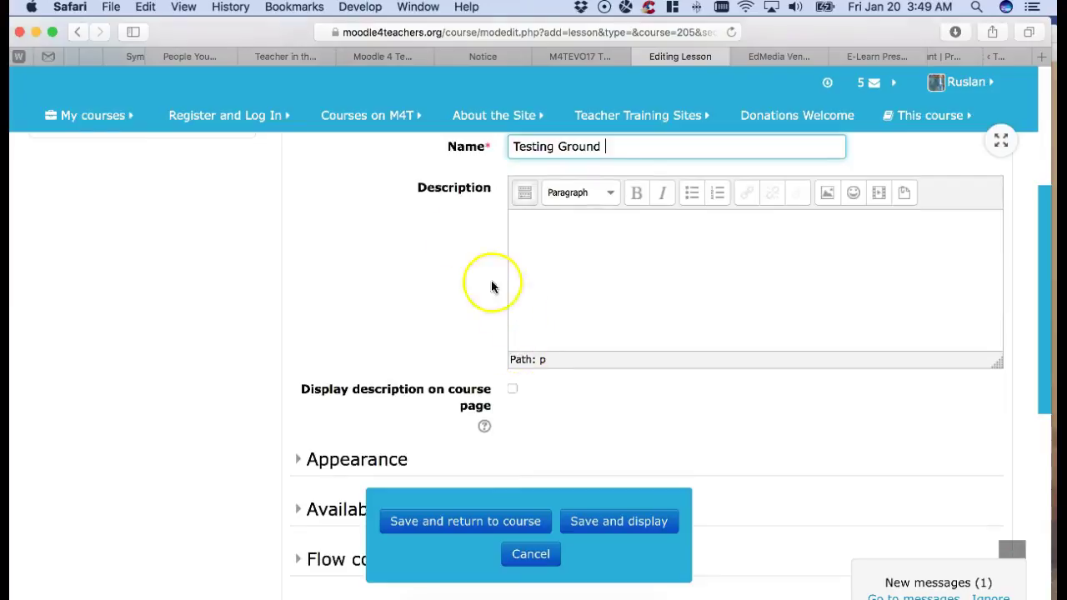
scroll(471, 373, "down", 3)
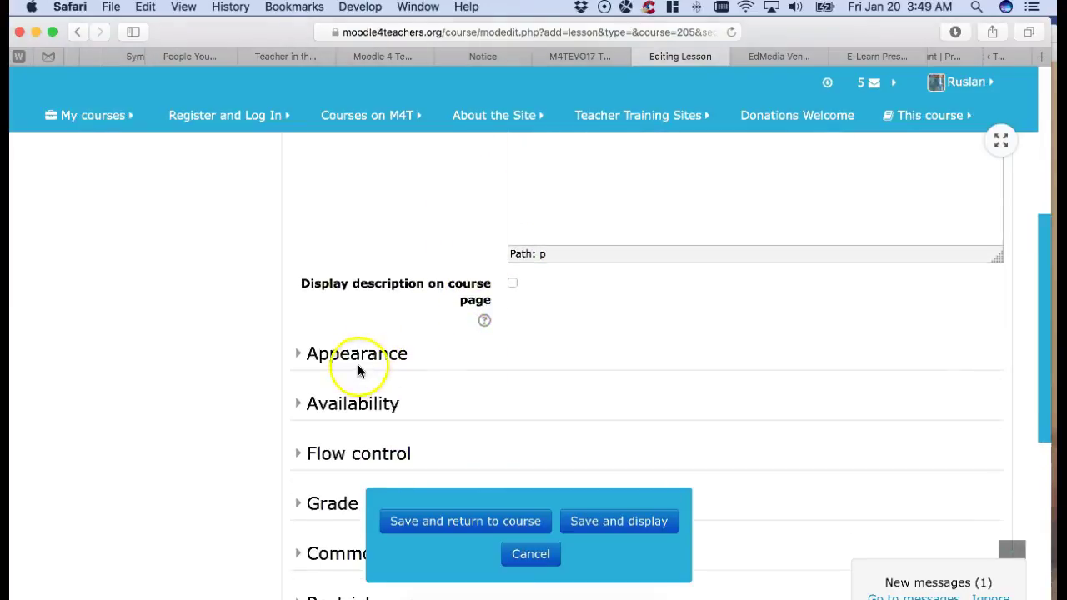
- Set the progress bar to Yes in the lesson's appearance settings and read the help text for that option
left_click(375, 354)
scroll(517, 350, "down", 4)
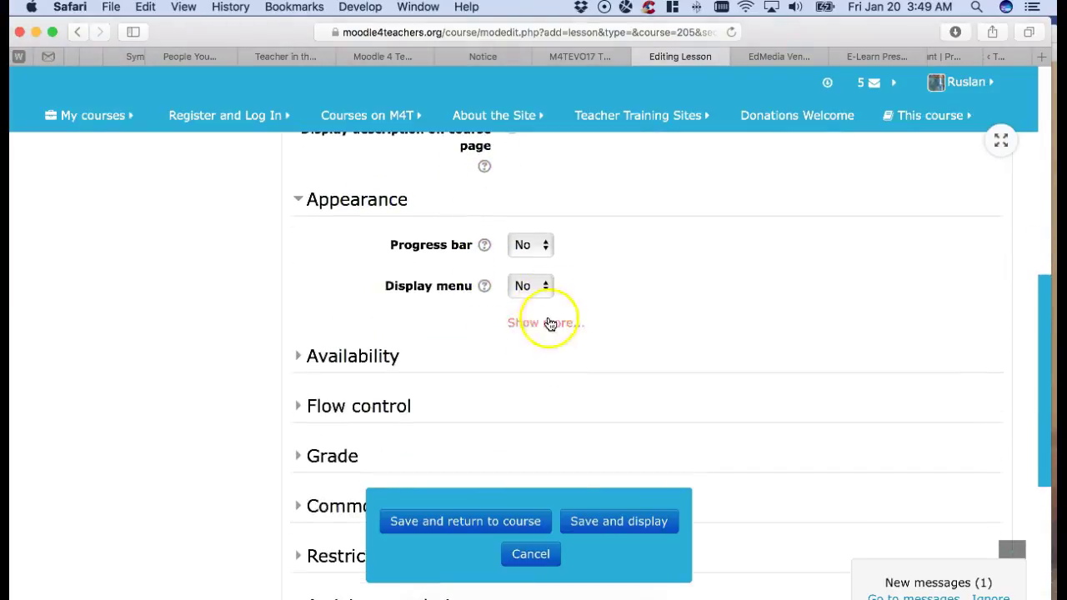
left_click(542, 244)
left_click(531, 267)
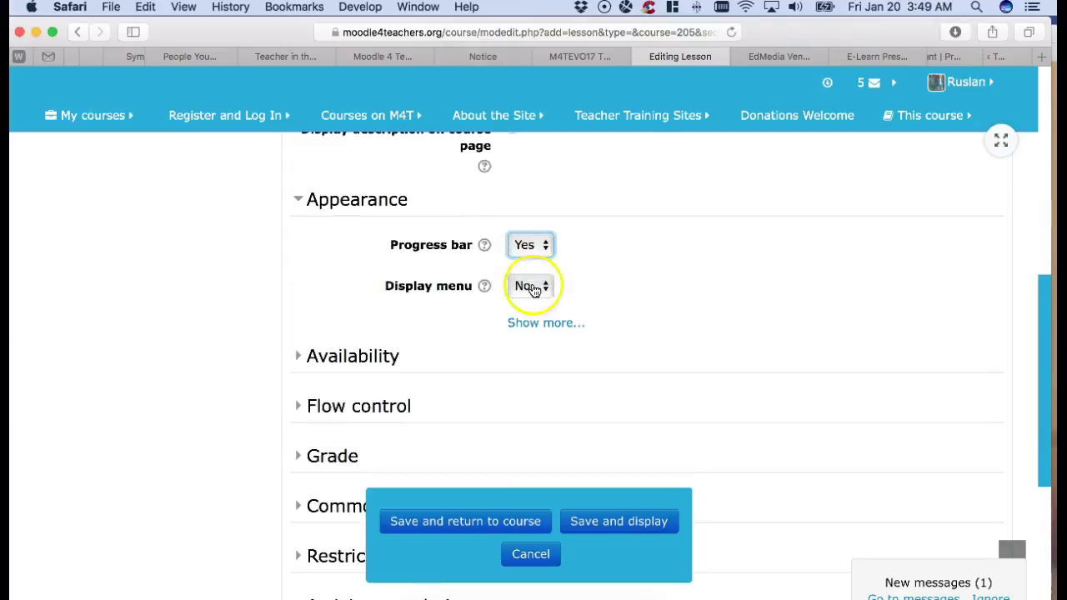
left_click(484, 245)
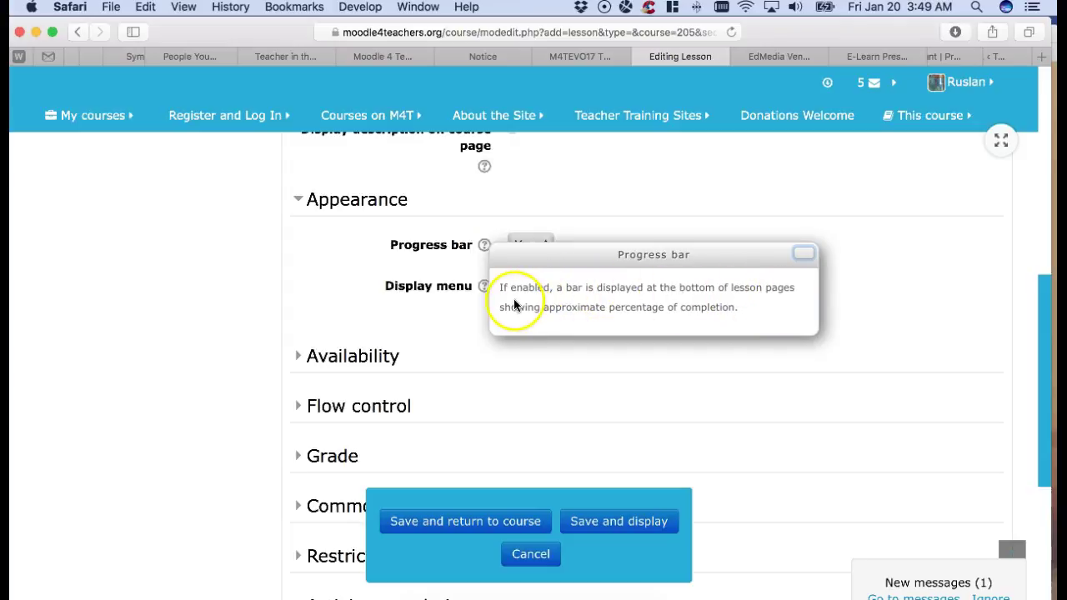
left_click(805, 253)
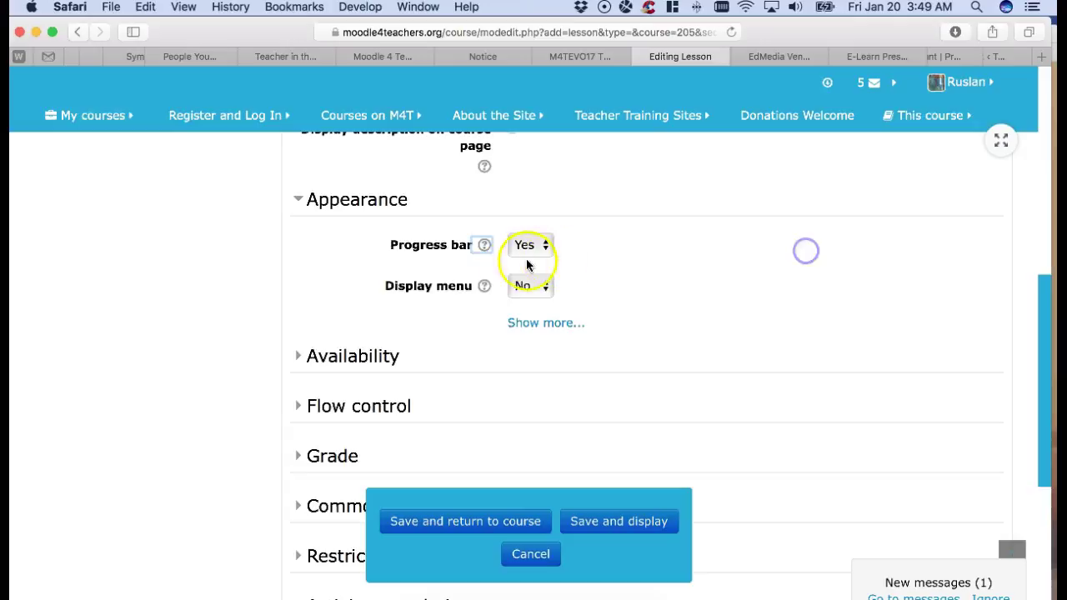
- Read the help text for Display menu and set that option to Yes
left_click(485, 287)
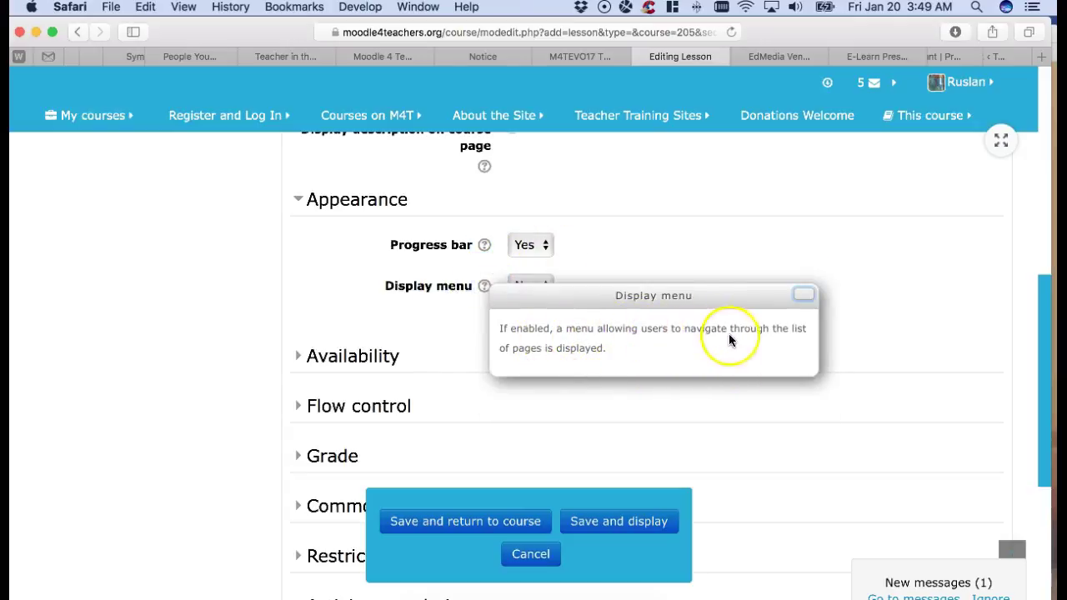
left_click(798, 290)
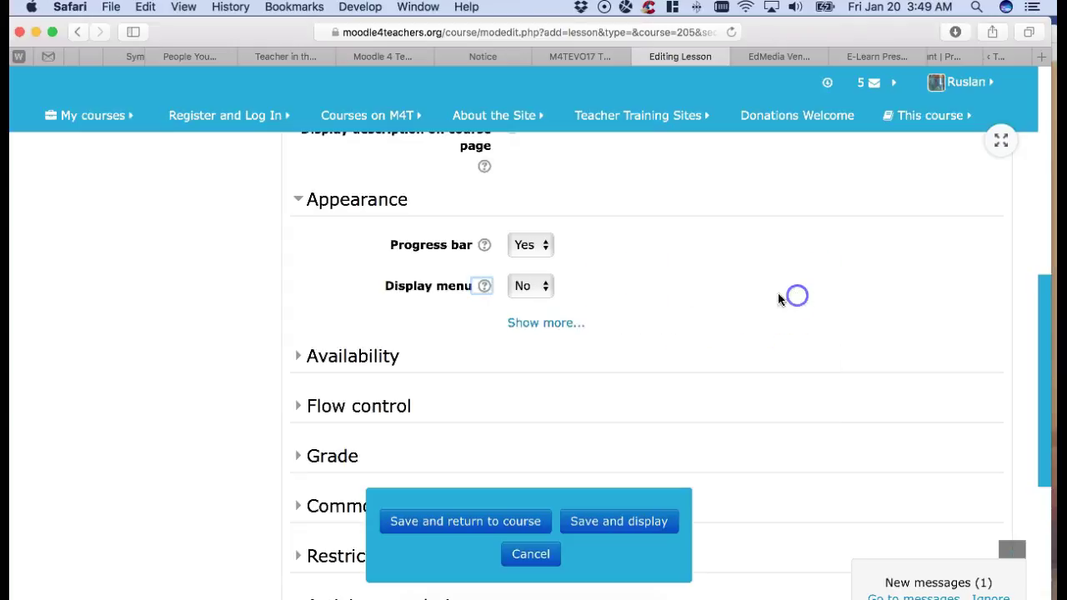
left_click(536, 295)
left_click(524, 307)
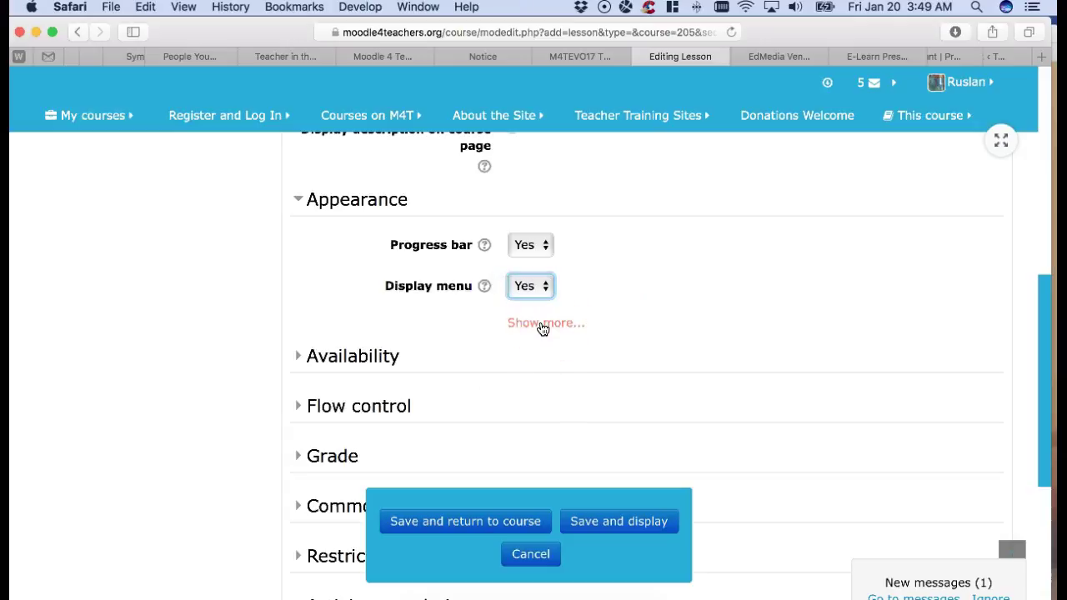
- Show the additional appearance settings of the lesson and look through them
left_click(542, 325)
scroll(542, 328, "down", 3)
scroll(542, 329, "up", 1)
scroll(542, 328, "up", 3)
left_click(513, 321)
scroll(513, 321, "down", 3)
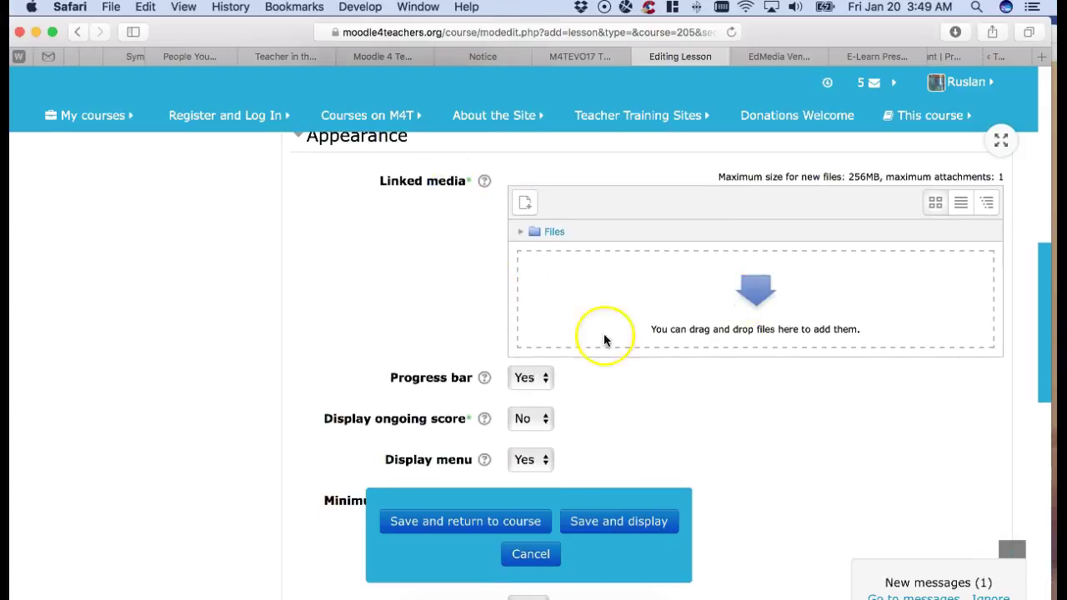
scroll(546, 357, "down", 1)
scroll(463, 369, "down", 1)
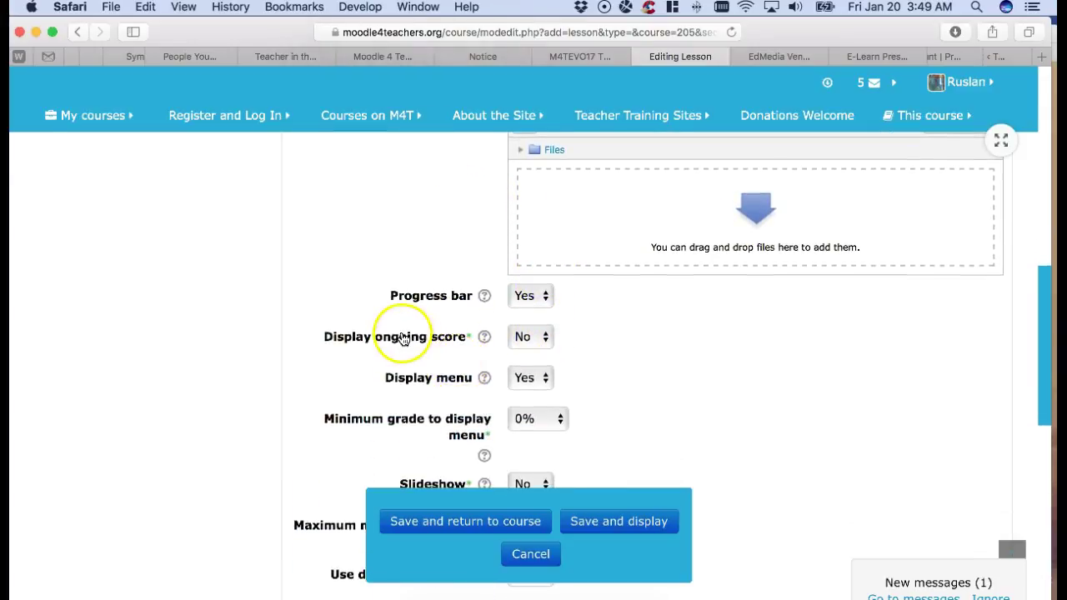
- Read the help text for Display ongoing score and set that option to Yes
left_click(484, 338)
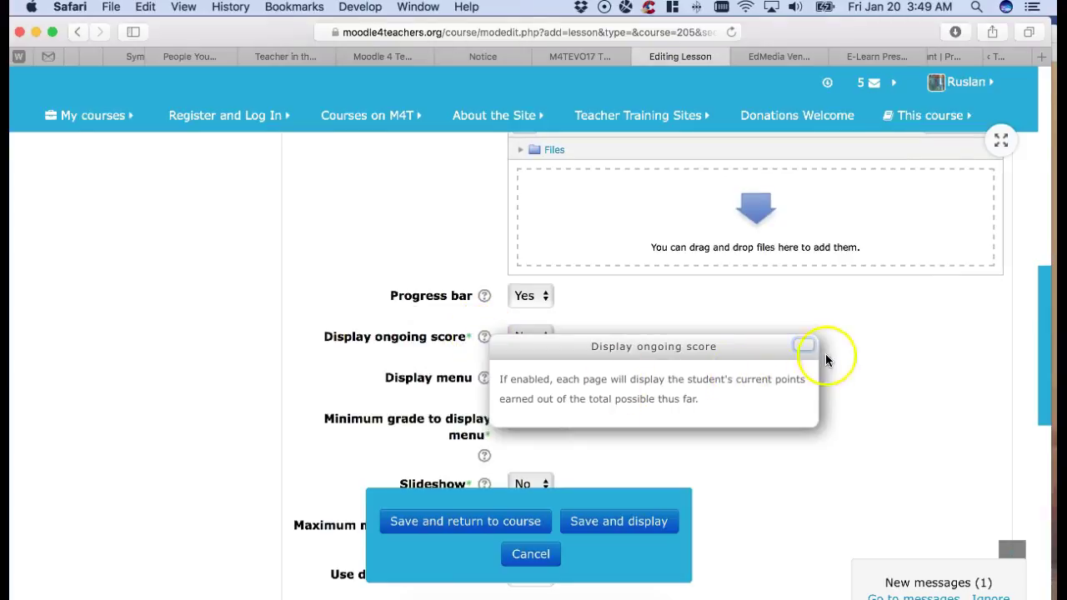
left_click(803, 344)
left_click(540, 341)
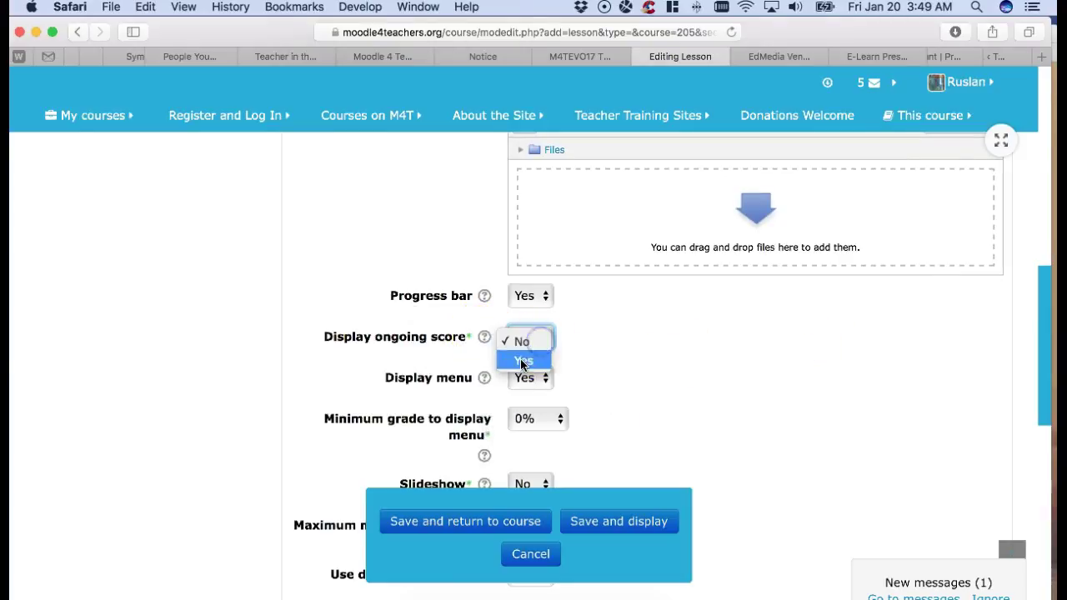
left_click(522, 360)
- Read the help text for Minimum grade to display menu and set Slideshow to Yes
scroll(516, 362, "down", 3)
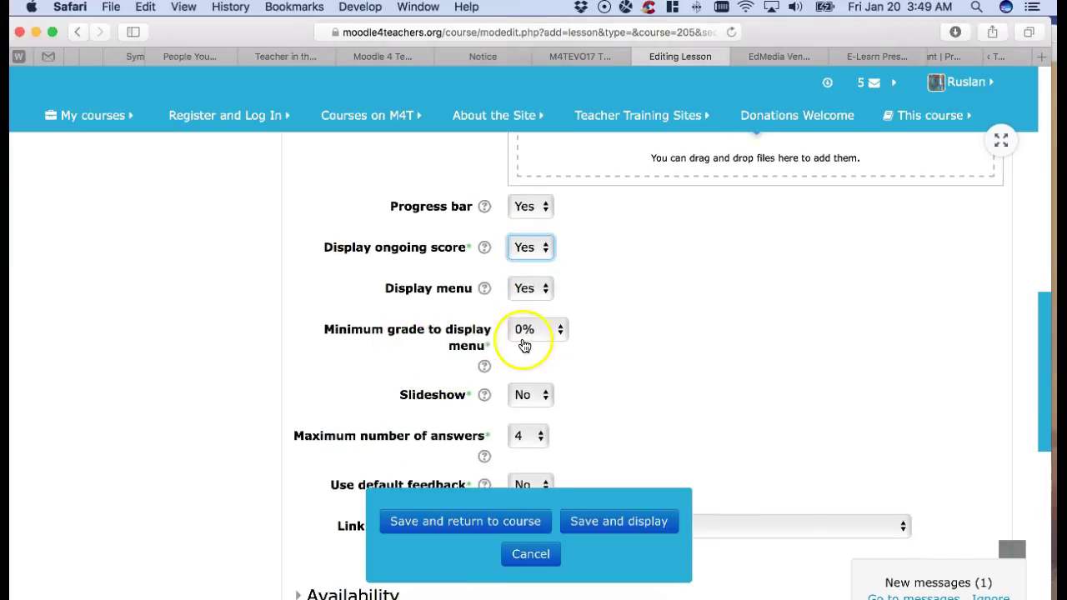
left_click(484, 365)
scroll(584, 367, "down", 1)
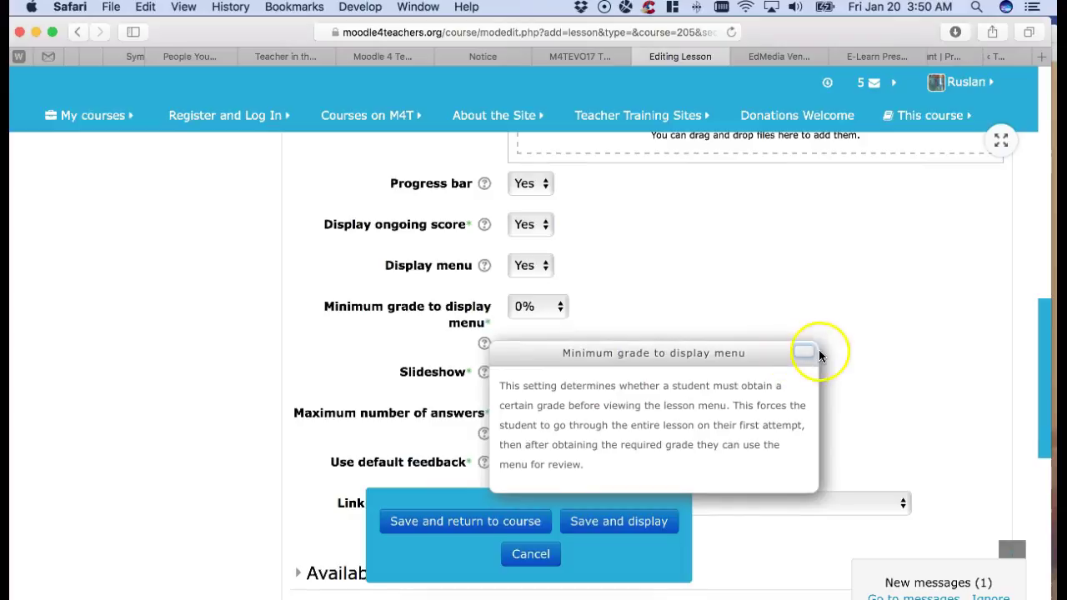
left_click(814, 355)
scroll(550, 346, "down", 1)
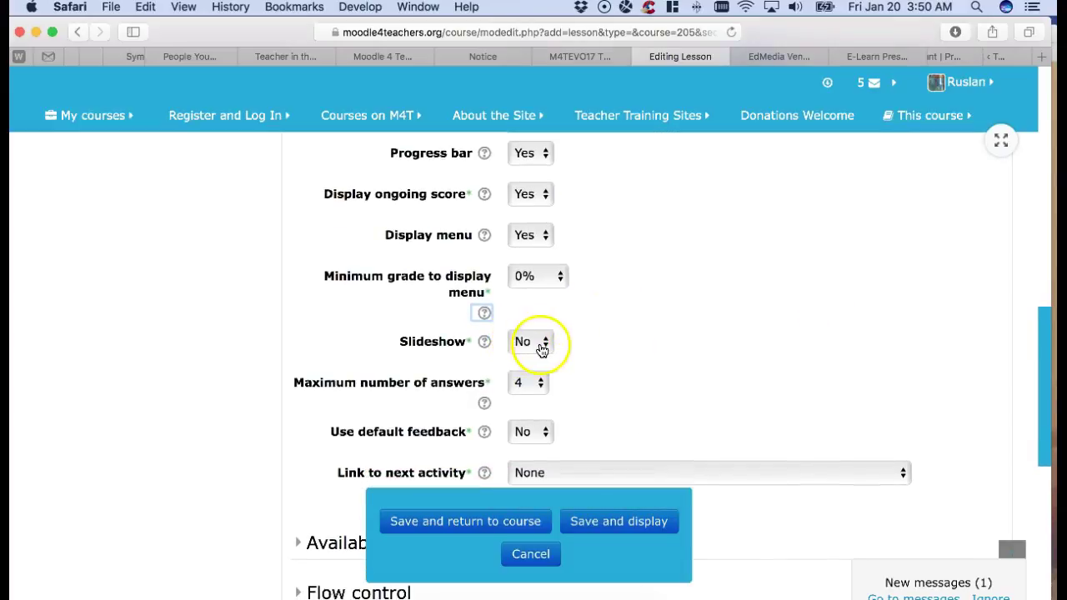
left_click(537, 343)
left_click(523, 365)
scroll(537, 346, "down", 2)
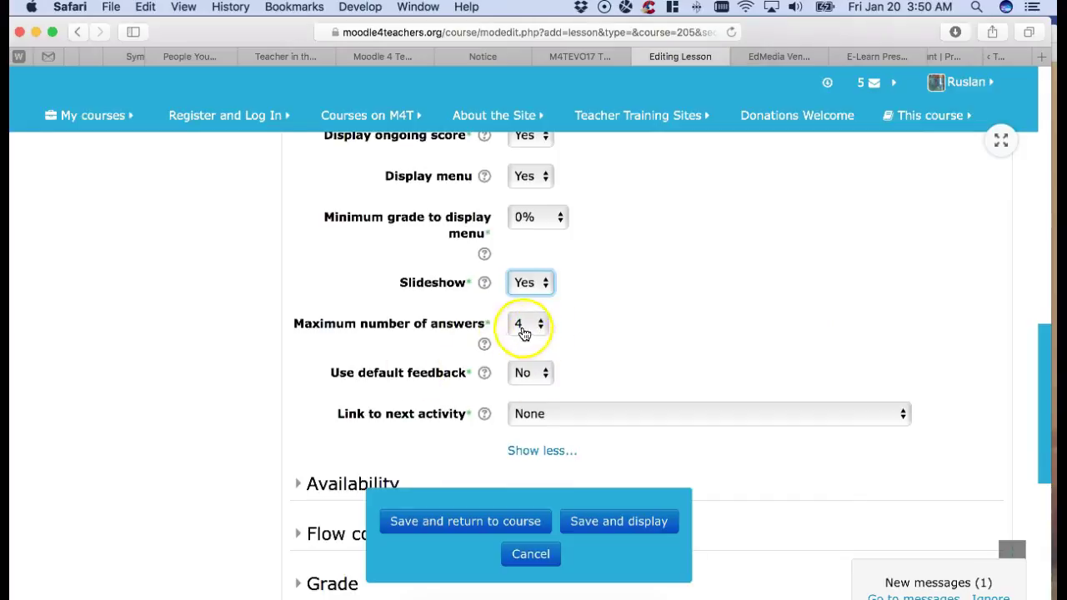
- Read the help texts for Maximum number of answers and Use default feedback, and set Use default feedback to Yes
left_click(486, 344)
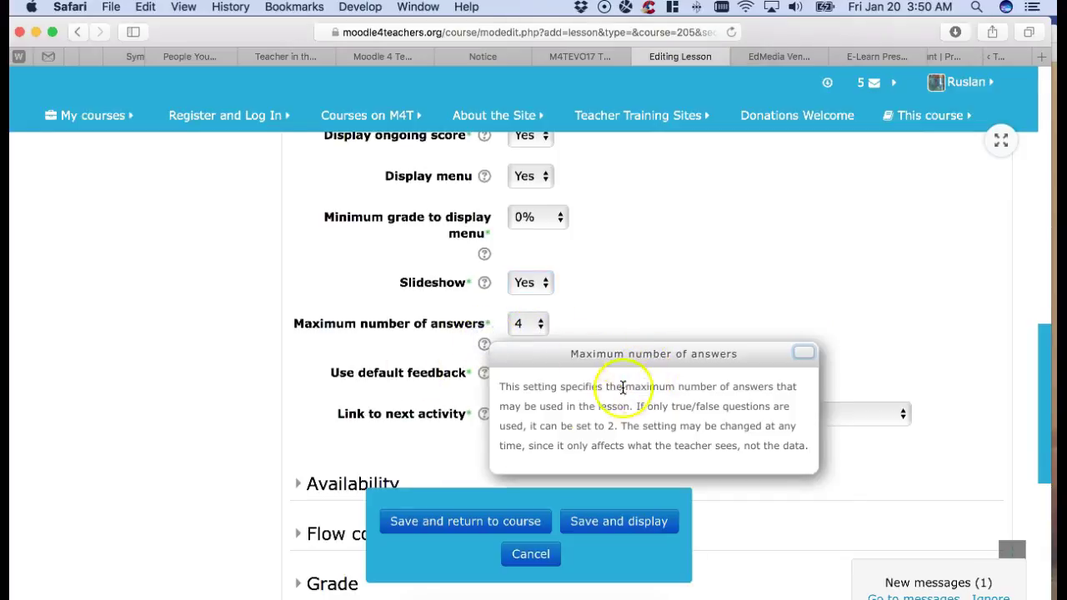
left_click(805, 355)
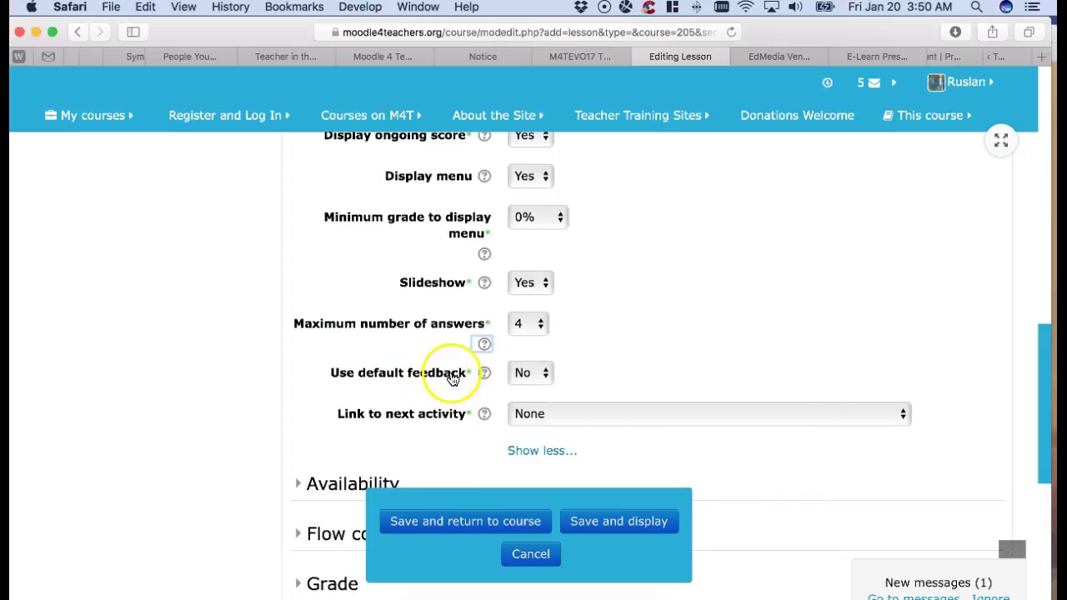
scroll(486, 361, "down", 2)
left_click(484, 318)
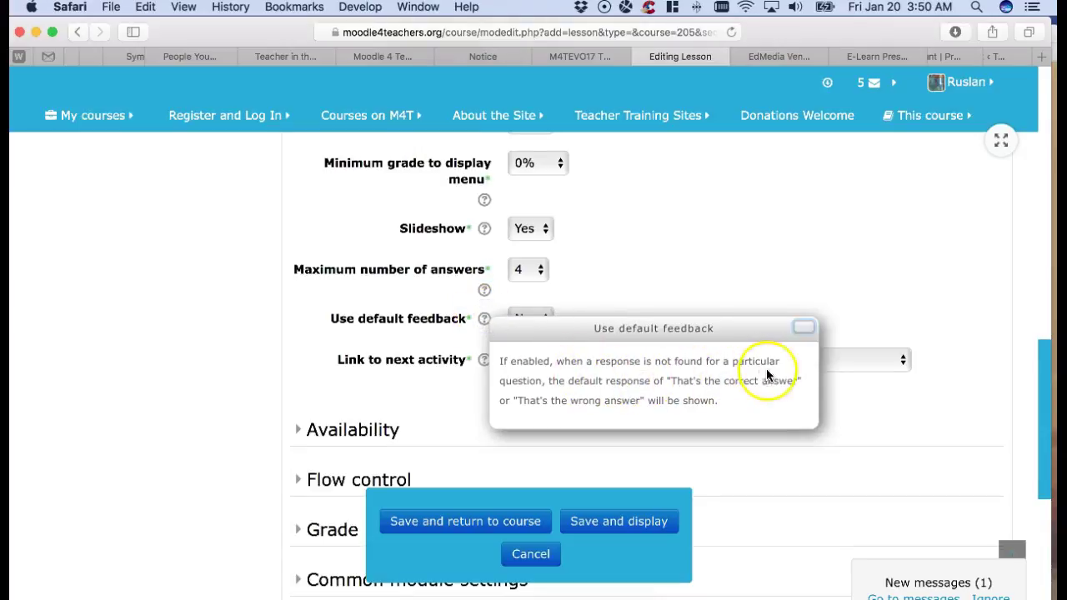
left_click(800, 330)
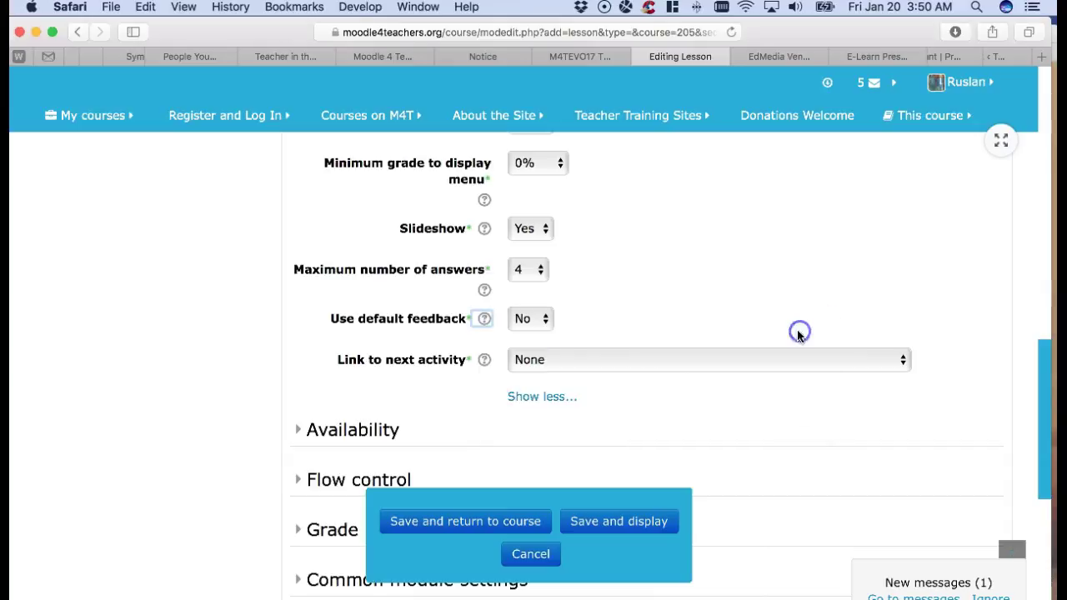
left_click(541, 323)
left_click(525, 342)
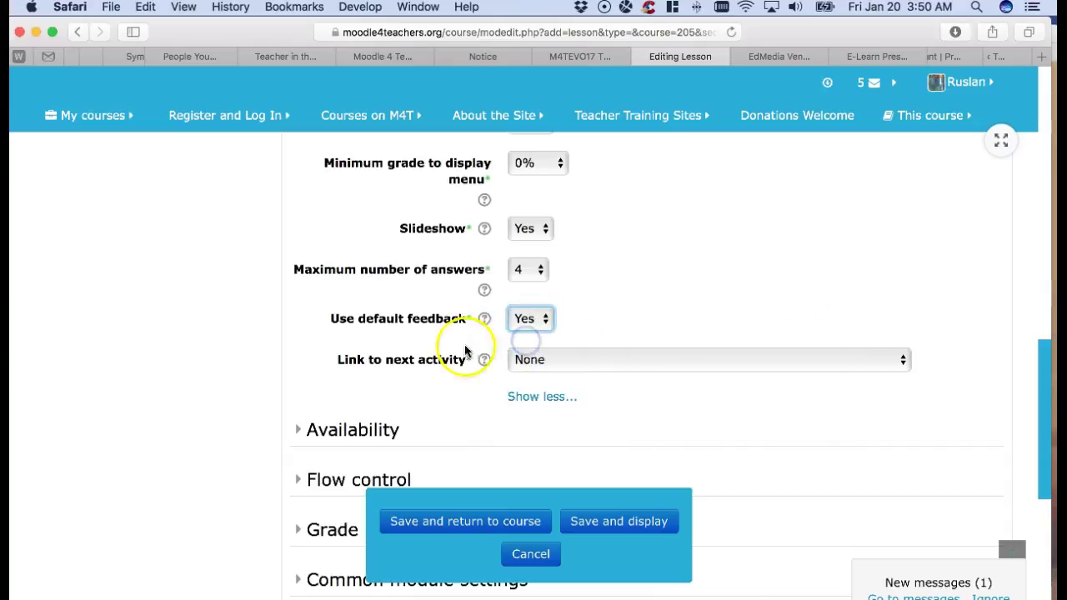
- Read the help text for Link to next activity and link the lesson to the forum Support on the TPA
scroll(833, 341, "down", 1)
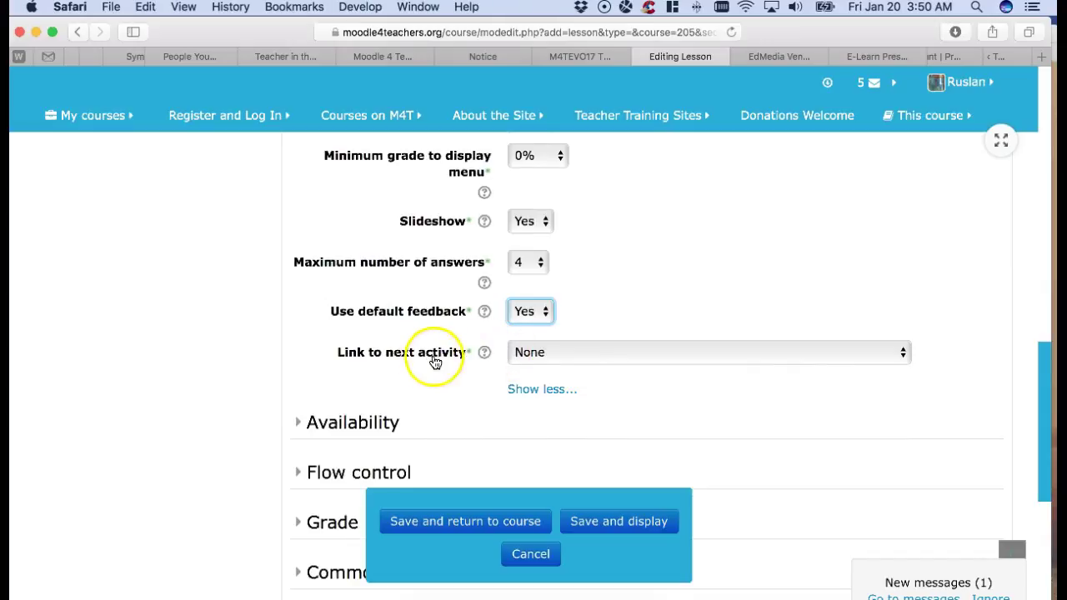
left_click(481, 353)
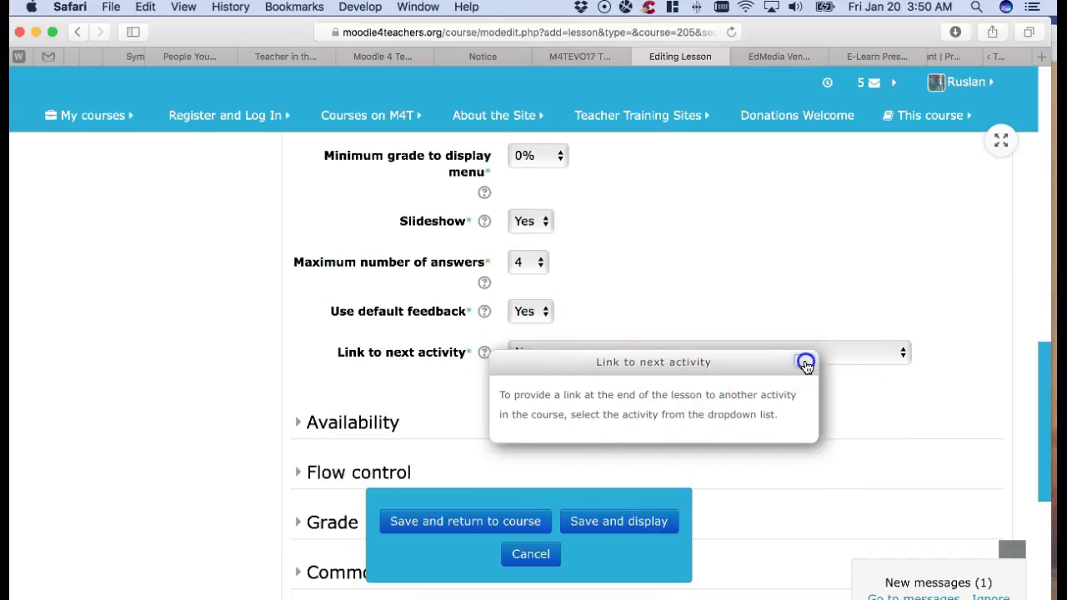
left_click(805, 363)
left_click(900, 355)
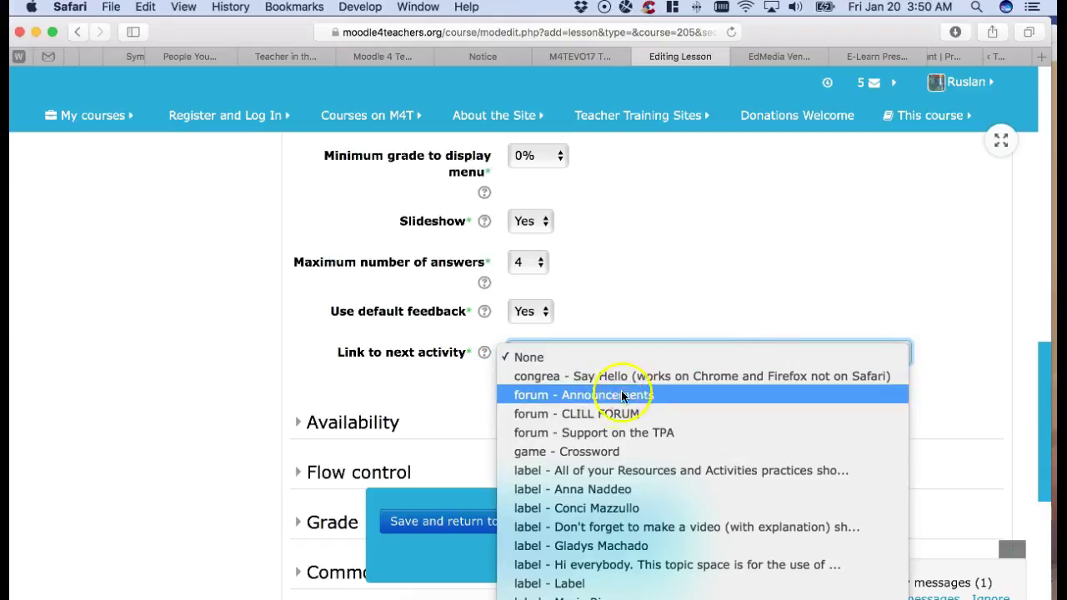
scroll(652, 383, "down", 1)
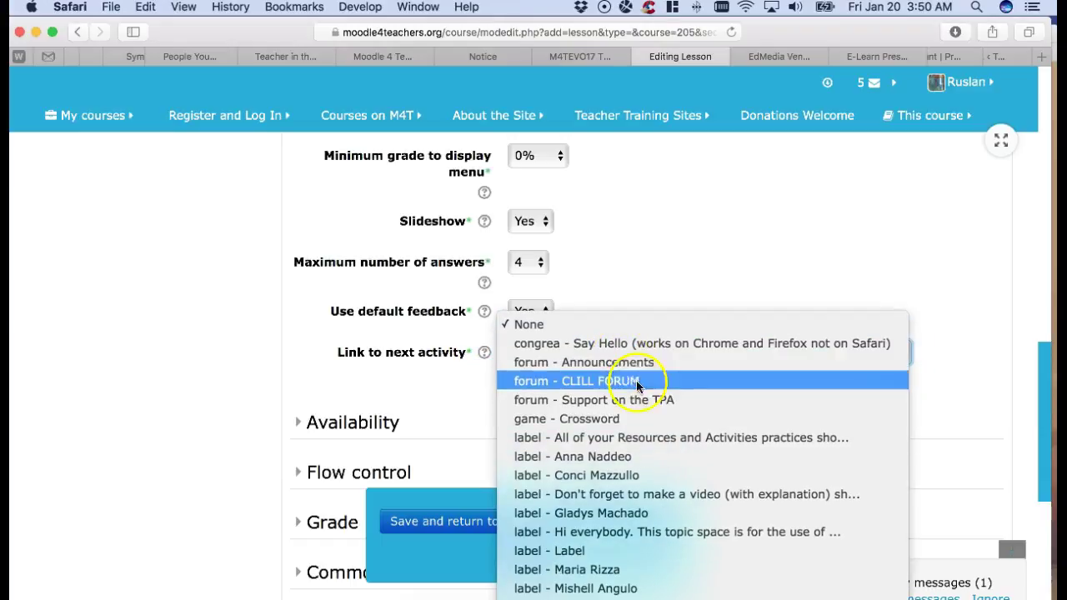
left_click(723, 264)
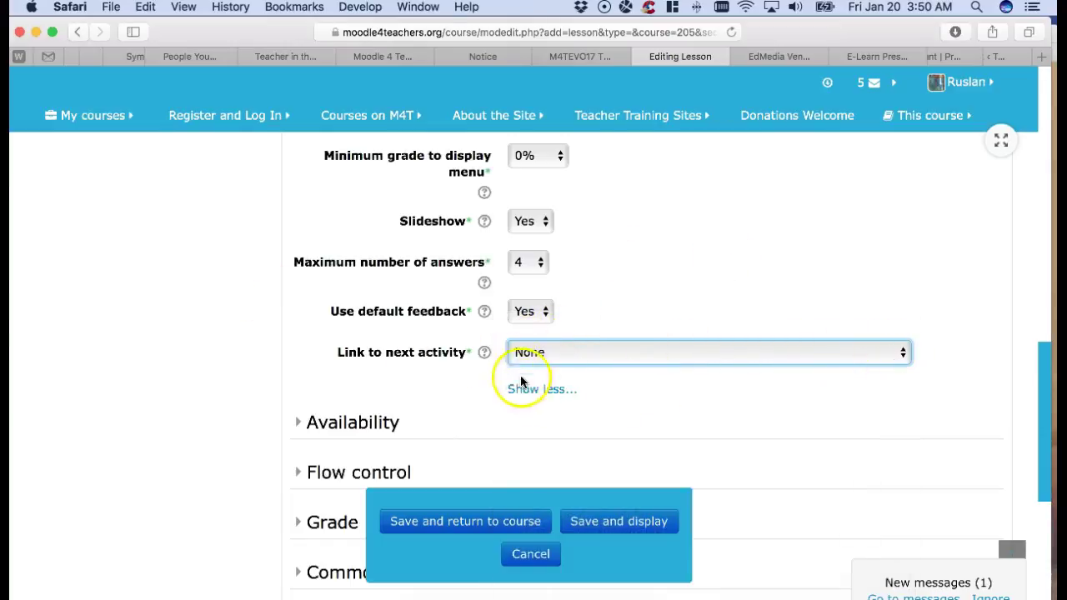
left_click(898, 353)
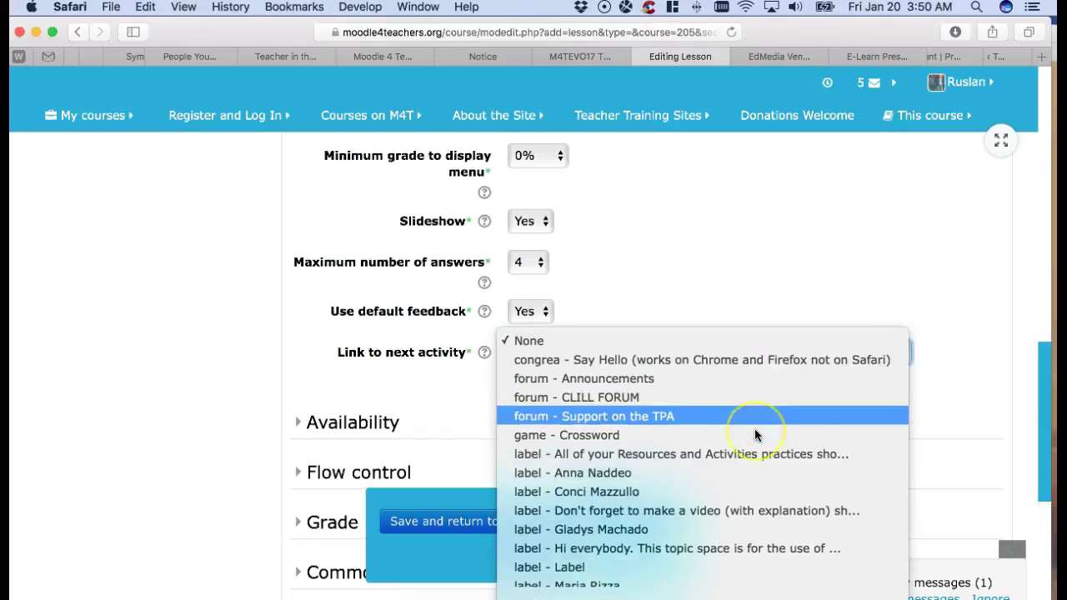
scroll(747, 441, "down", 3)
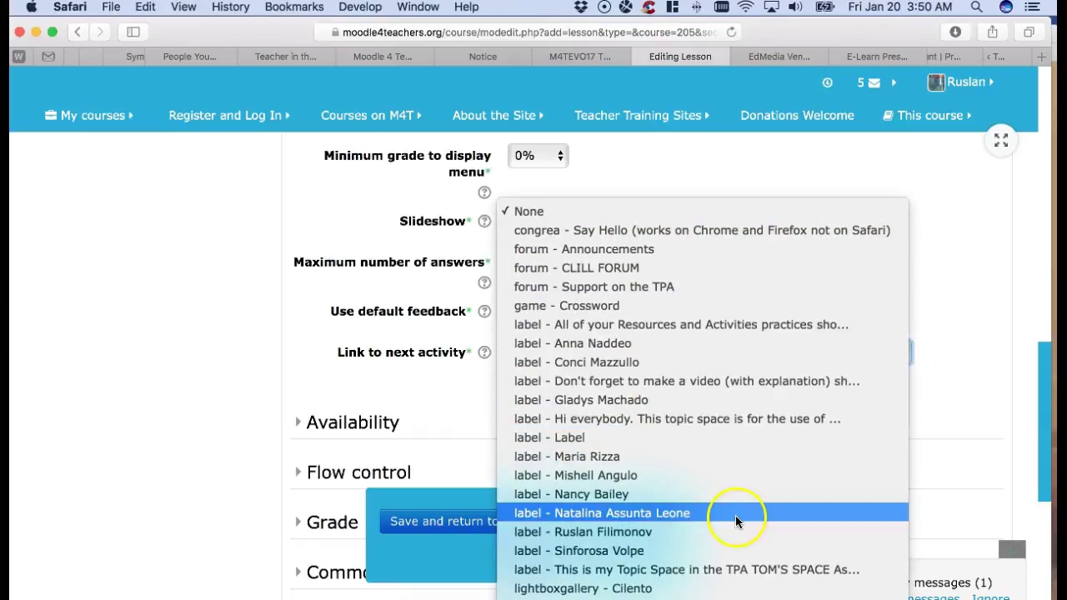
left_click(647, 287)
- Expand the Availability section and review its opening date, deadline and time limit settings
scroll(381, 358, "down", 3)
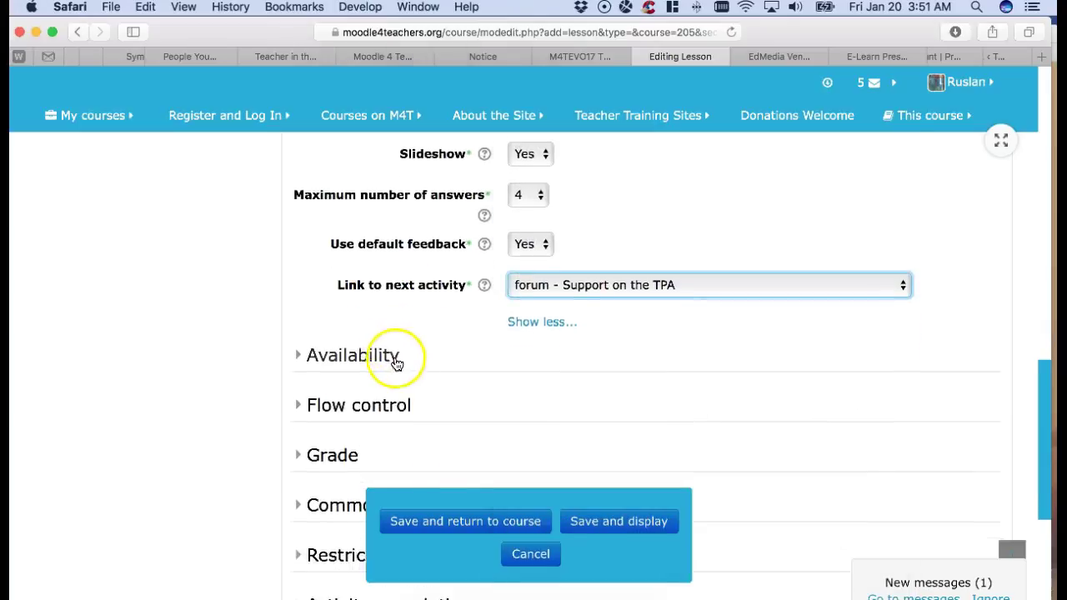
left_click(362, 339)
scroll(887, 338, "down", 1)
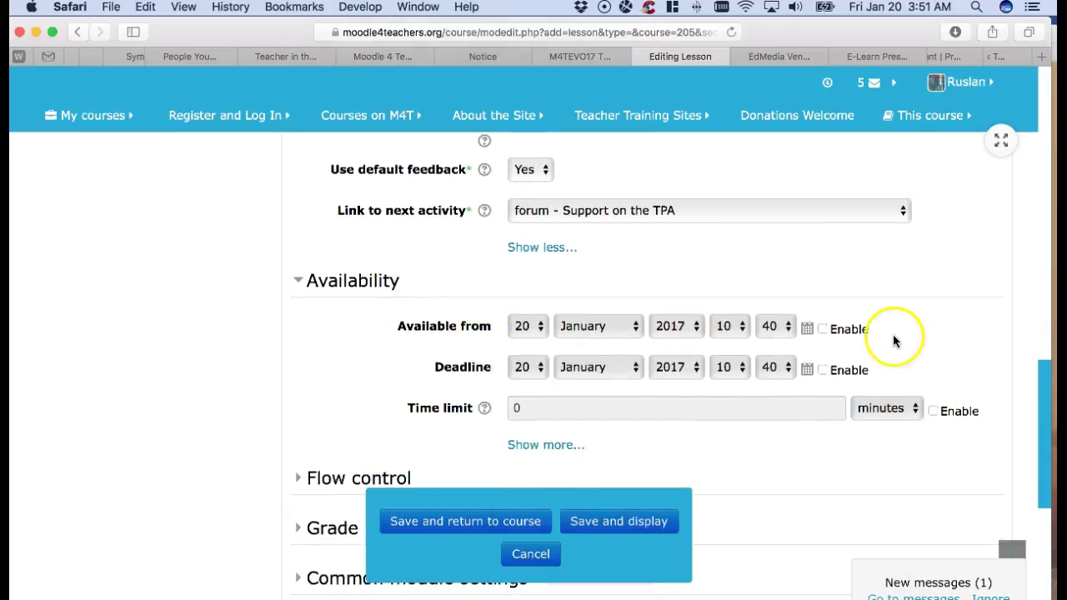
scroll(642, 355, "down", 2)
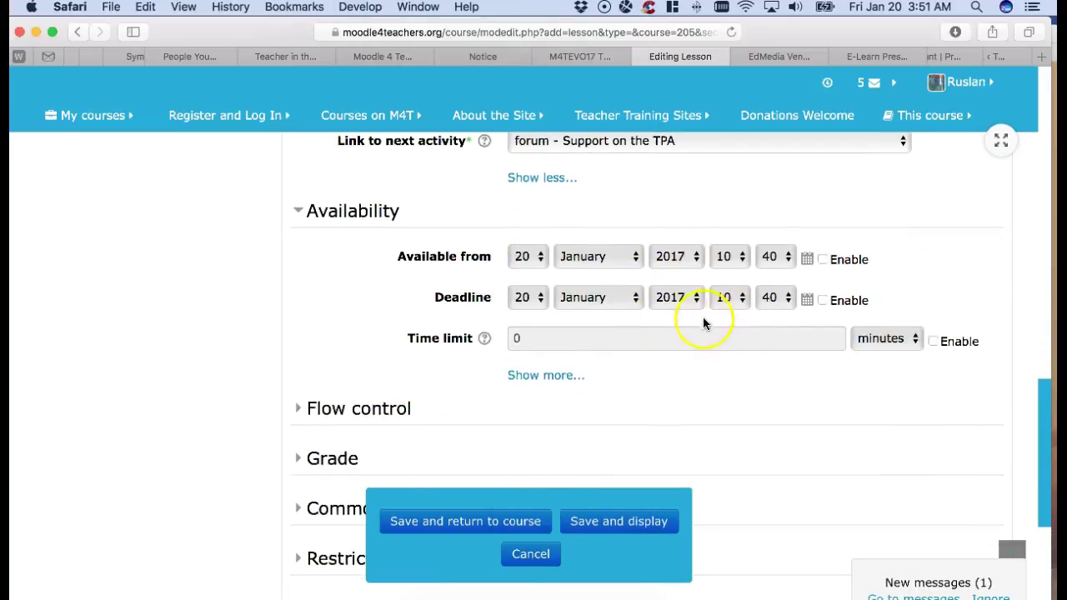
- Expand Flow control, check the Allow student review help, and set Provide option to try a question again to Yes
left_click(359, 406)
scroll(538, 362, "down", 4)
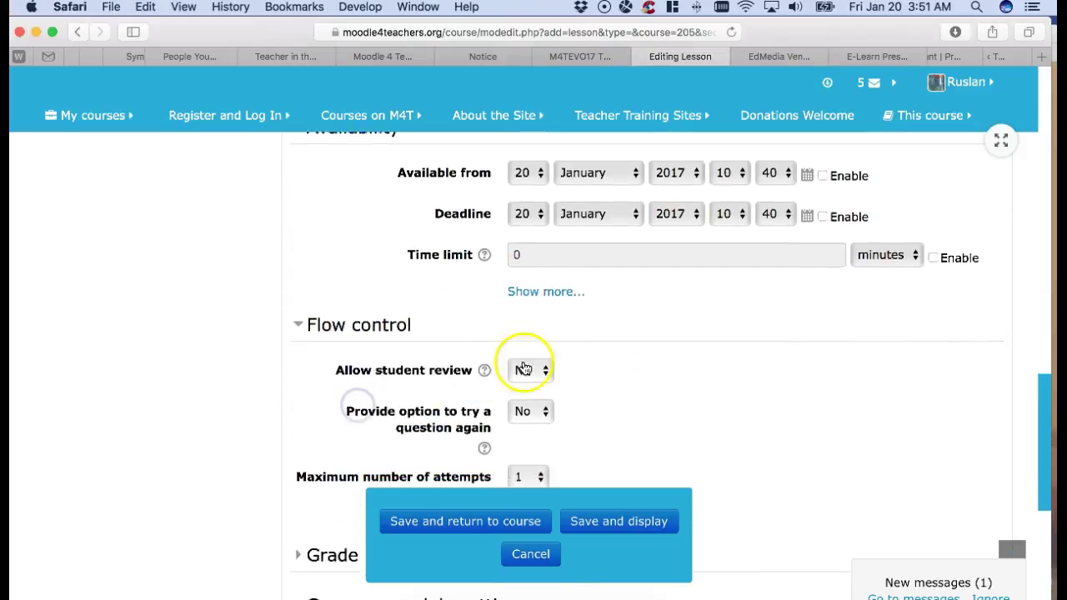
left_click(484, 310)
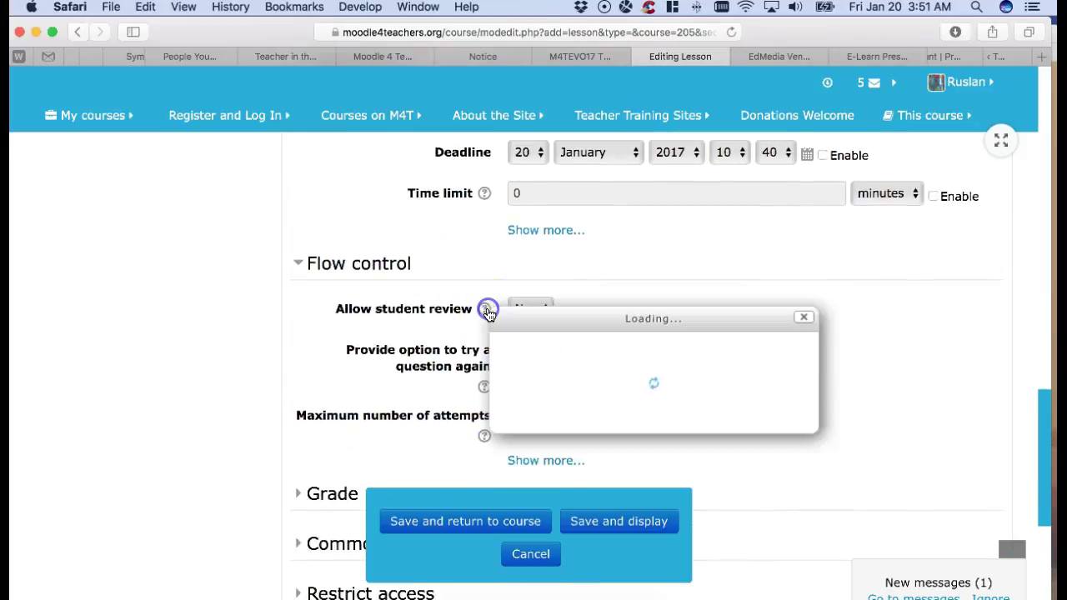
left_click(803, 324)
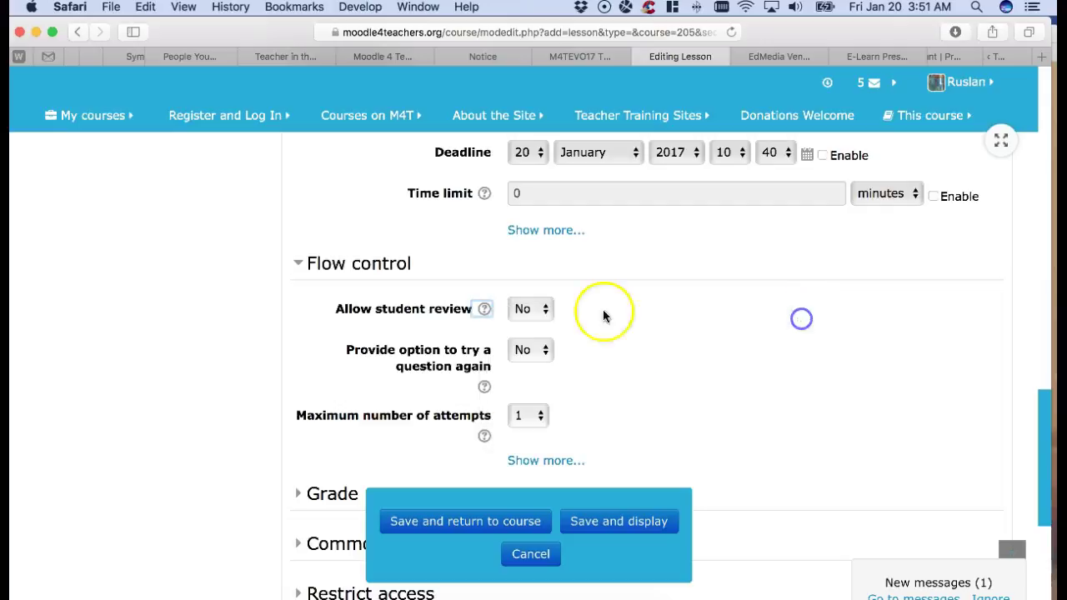
left_click(546, 312)
left_click(557, 336)
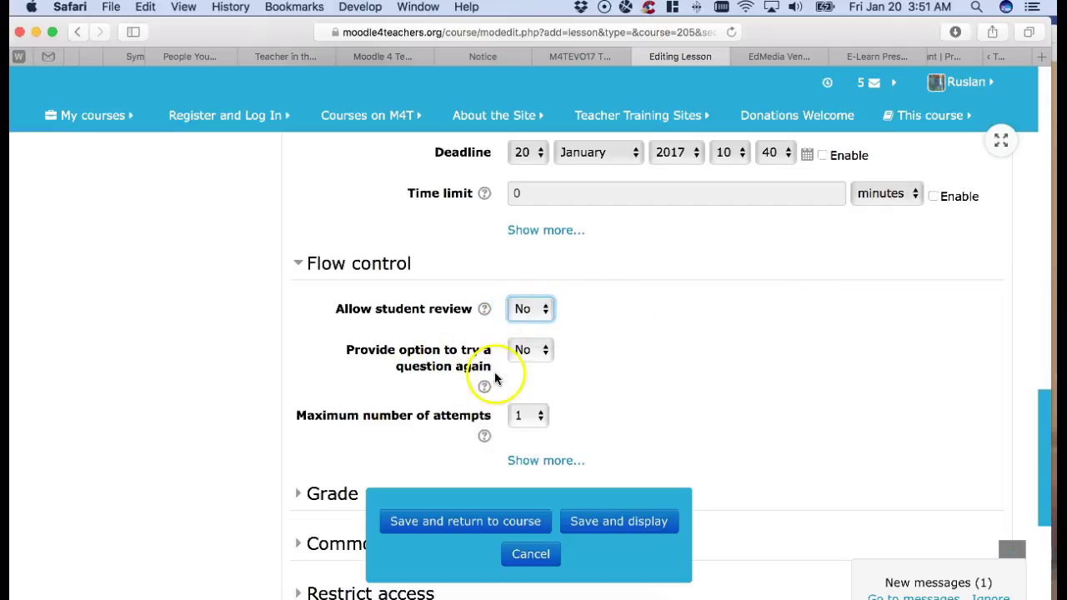
left_click(546, 351)
left_click(527, 375)
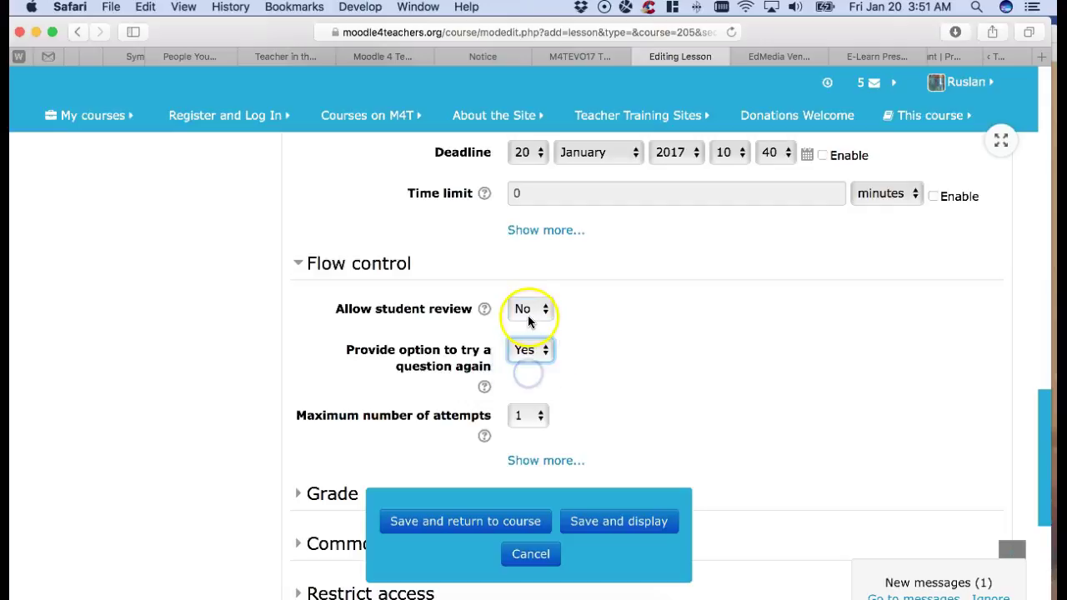
- Look through the choices for Maximum number of attempts, keep 1, and show the additional flow control settings
scroll(525, 342, "down", 2)
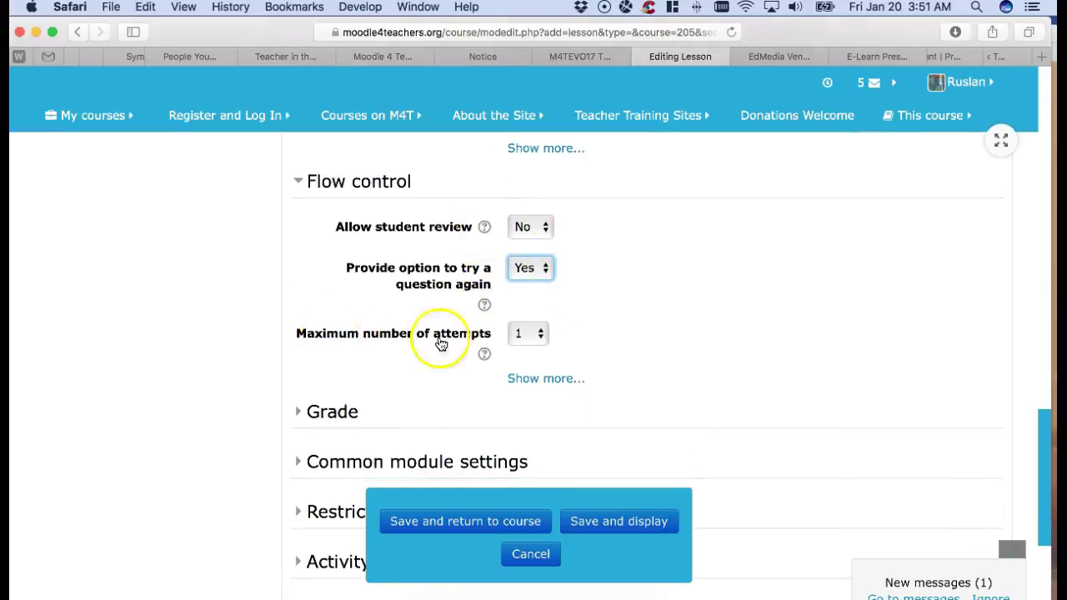
left_click(543, 337)
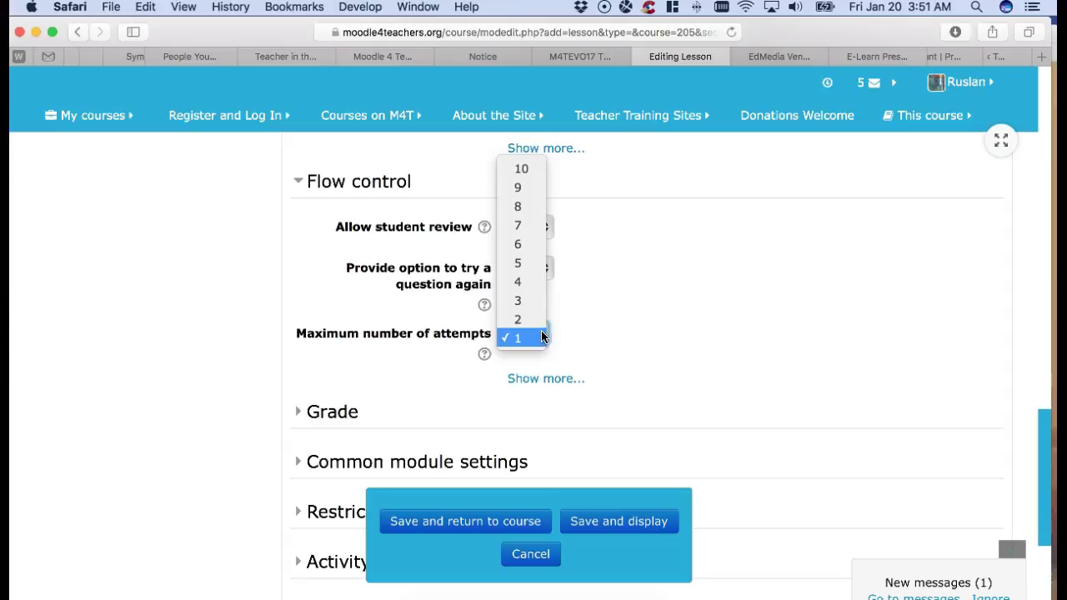
left_click(607, 336)
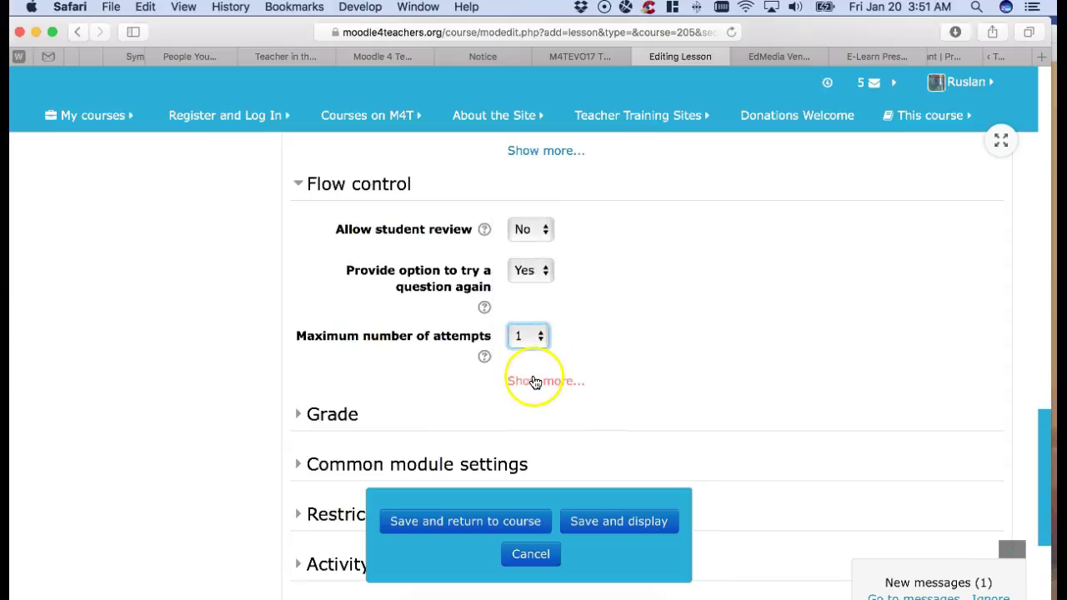
left_click(534, 381)
scroll(639, 293, "down", 3)
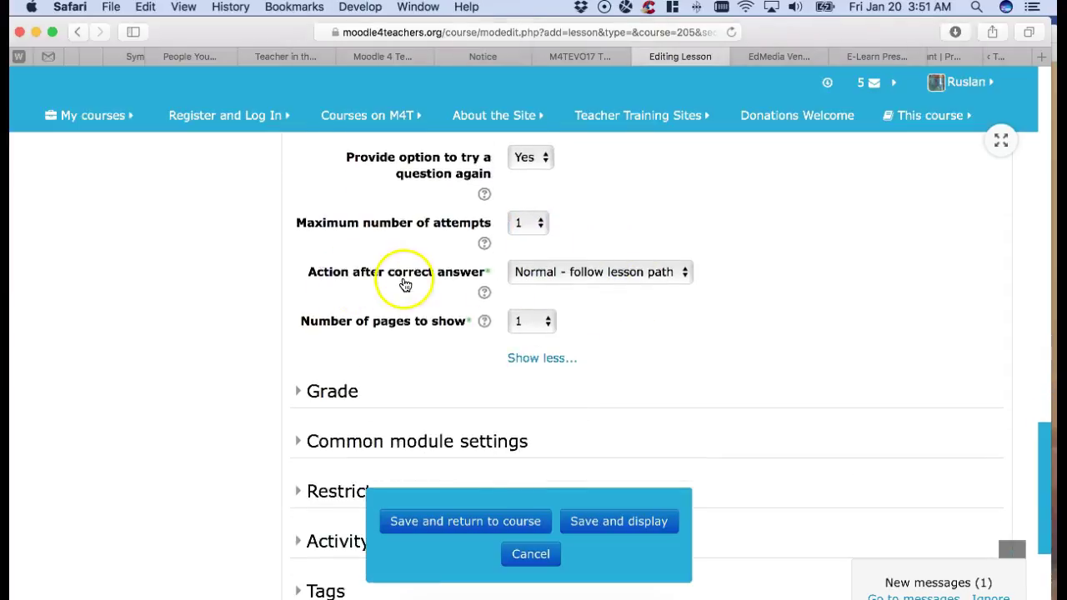
- Look through the choices for Action after correct answer and Number of pages to show, keeping Normal - follow lesson path and 1
left_click(676, 280)
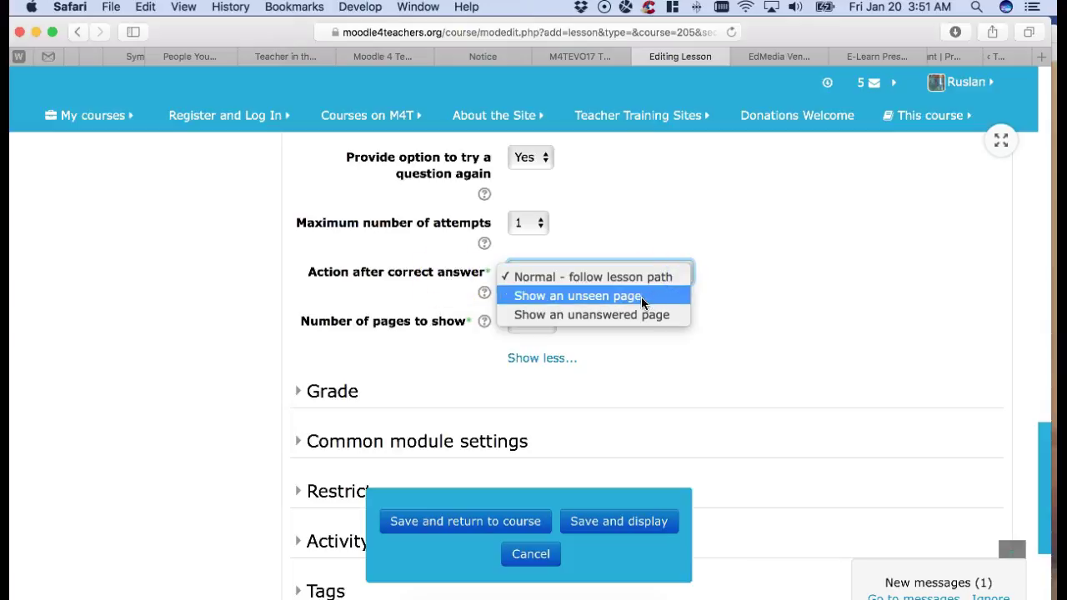
left_click(623, 319)
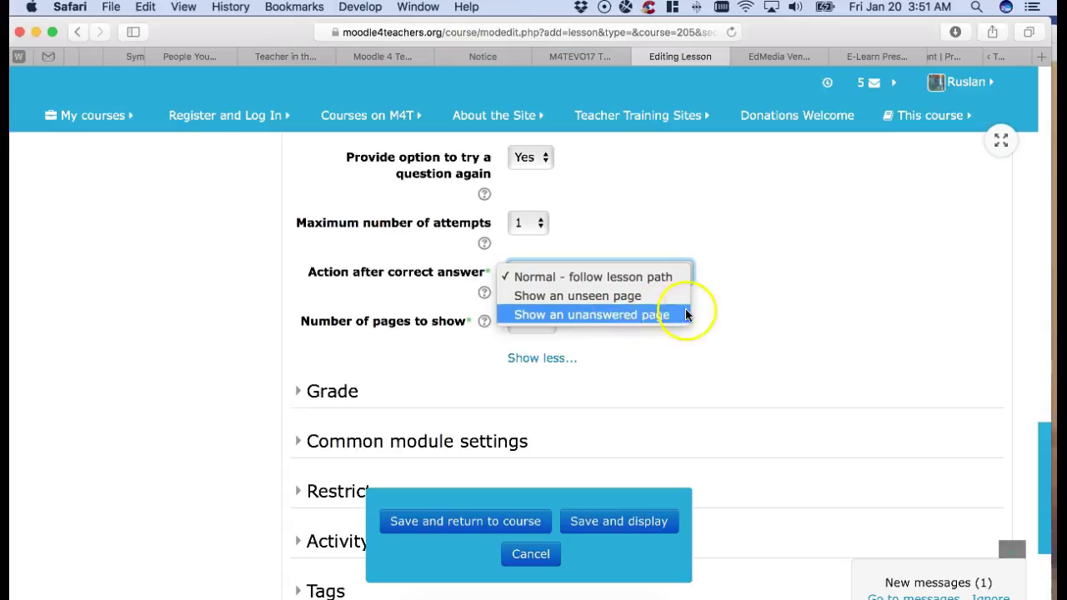
left_click(728, 311)
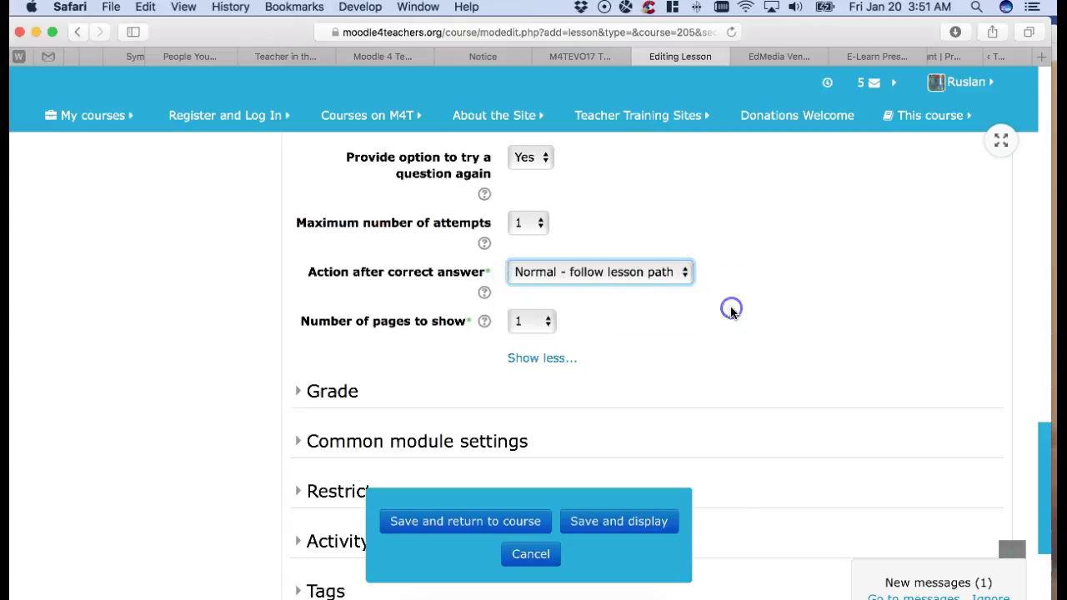
left_click(548, 323)
left_click(585, 330)
scroll(350, 384, "down", 1)
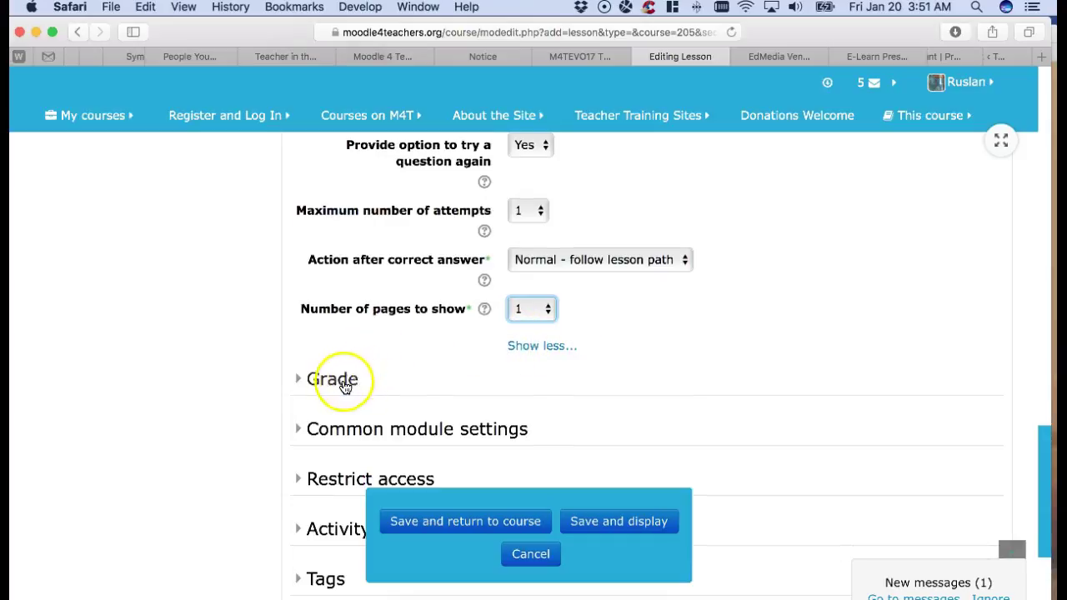
- Expand the Grade section, set the grade type to Scale, and choose the Pass or Fail scale
left_click(345, 378)
scroll(637, 343, "down", 3)
scroll(636, 343, "down", 4)
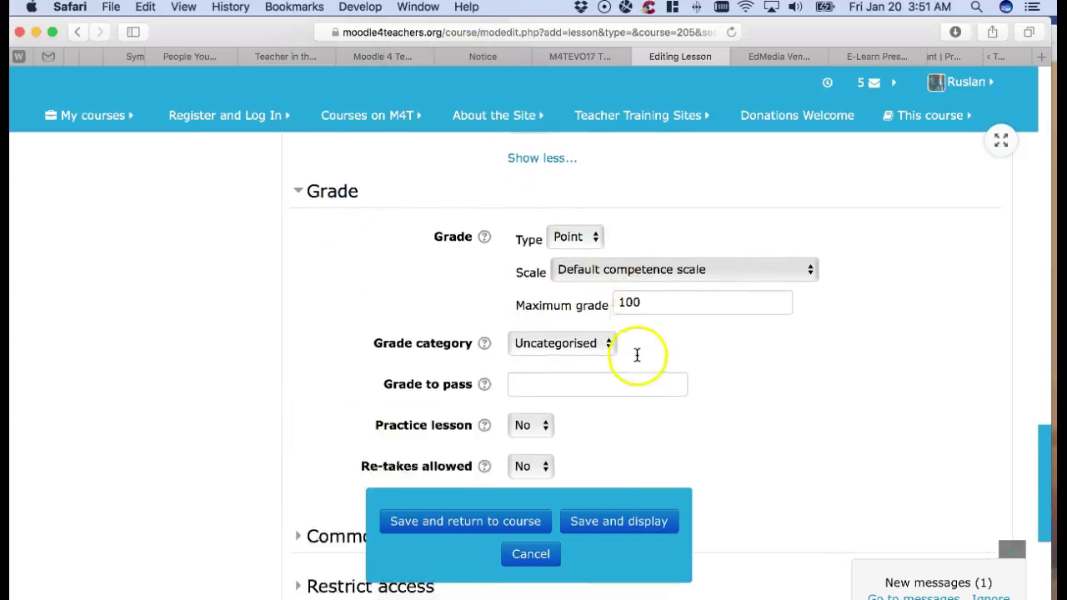
left_click(595, 163)
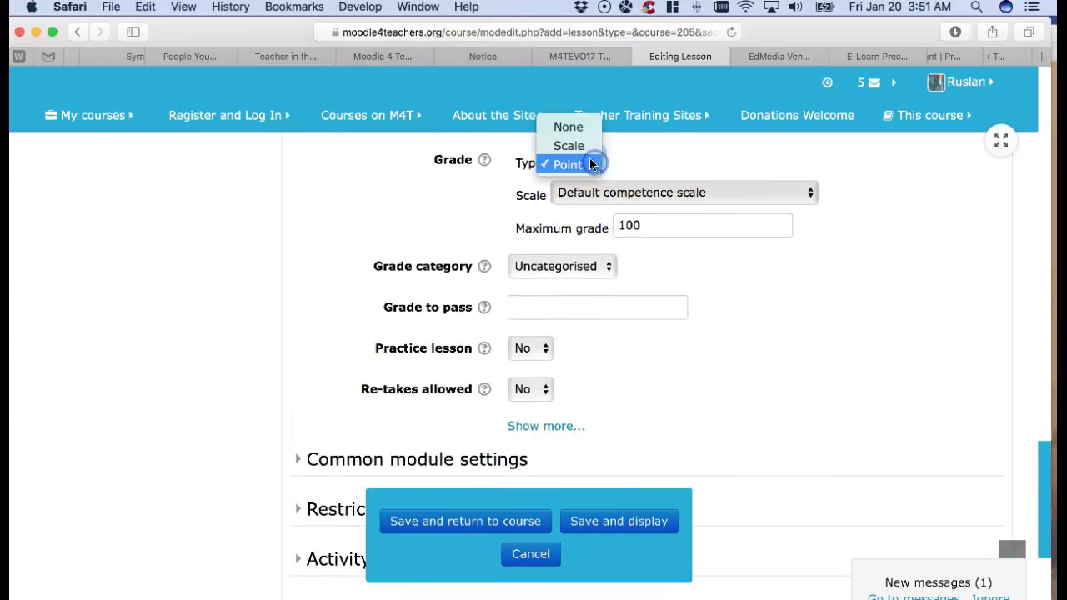
left_click(582, 146)
left_click(807, 194)
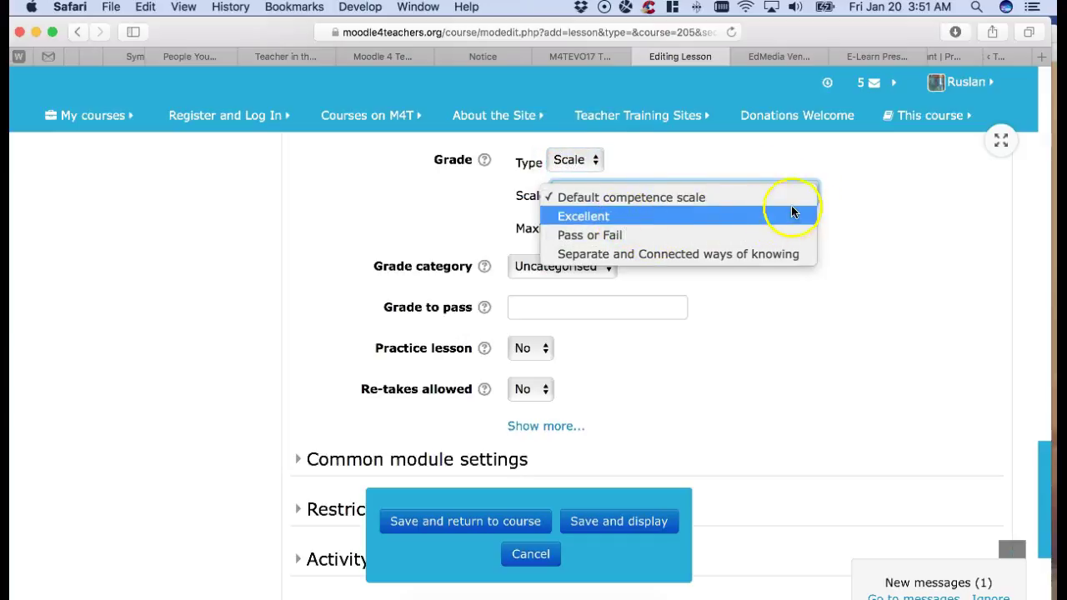
left_click(862, 229)
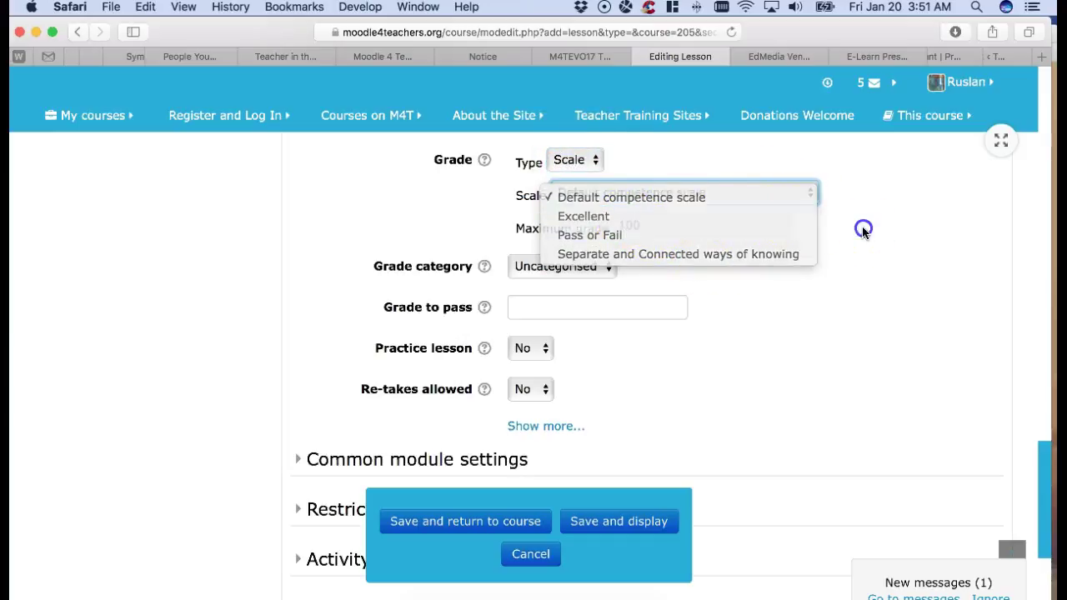
left_click(805, 195)
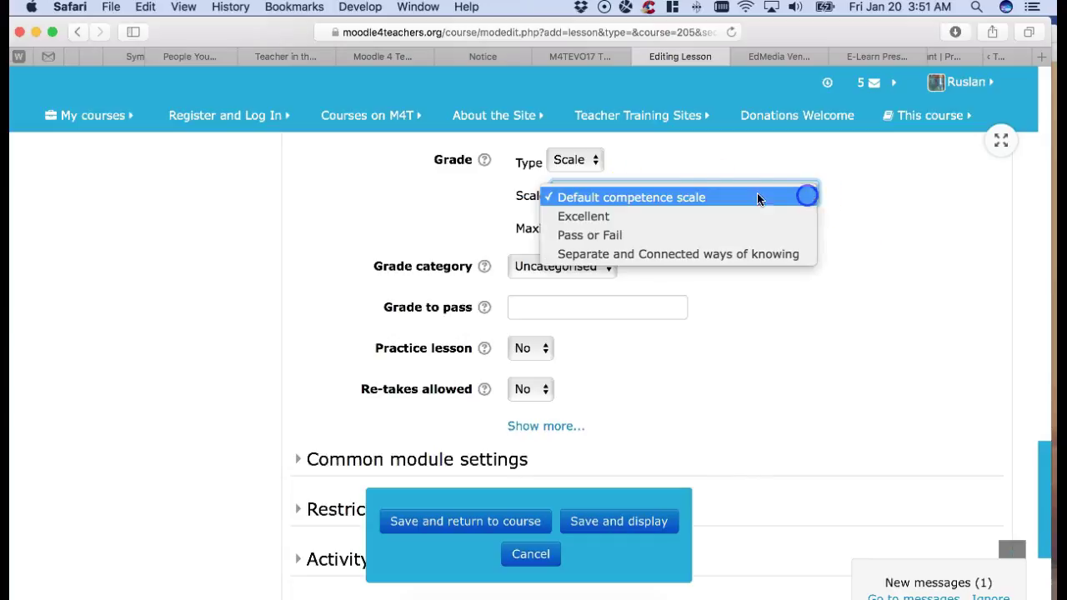
left_click(586, 233)
- Check the Grade category choices and the Practice lesson help, and set Practice lesson to Yes
left_click(602, 267)
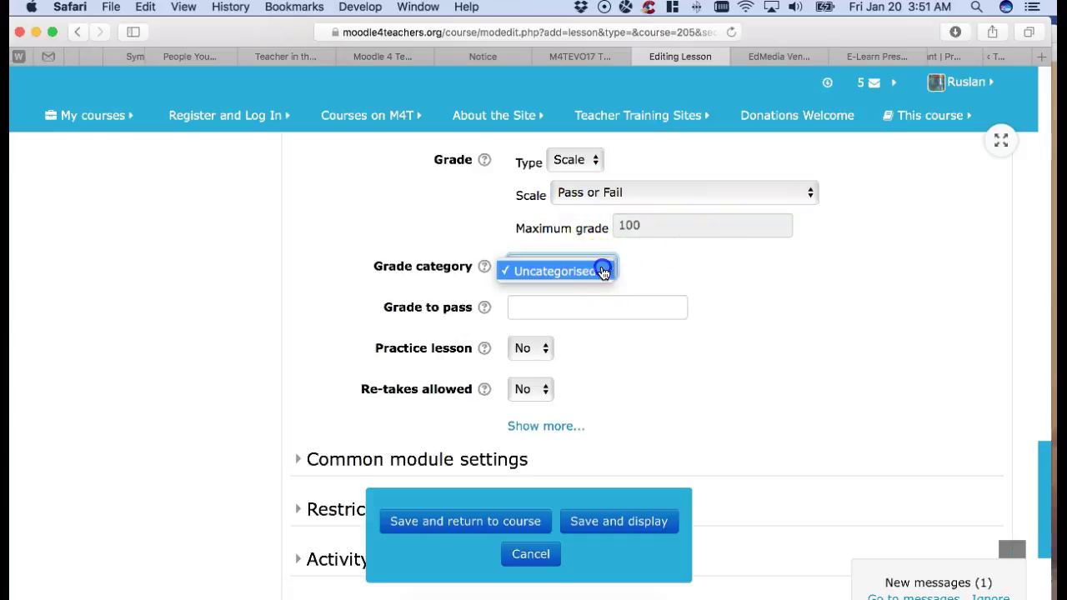
left_click(539, 306)
scroll(522, 305, "down", 2)
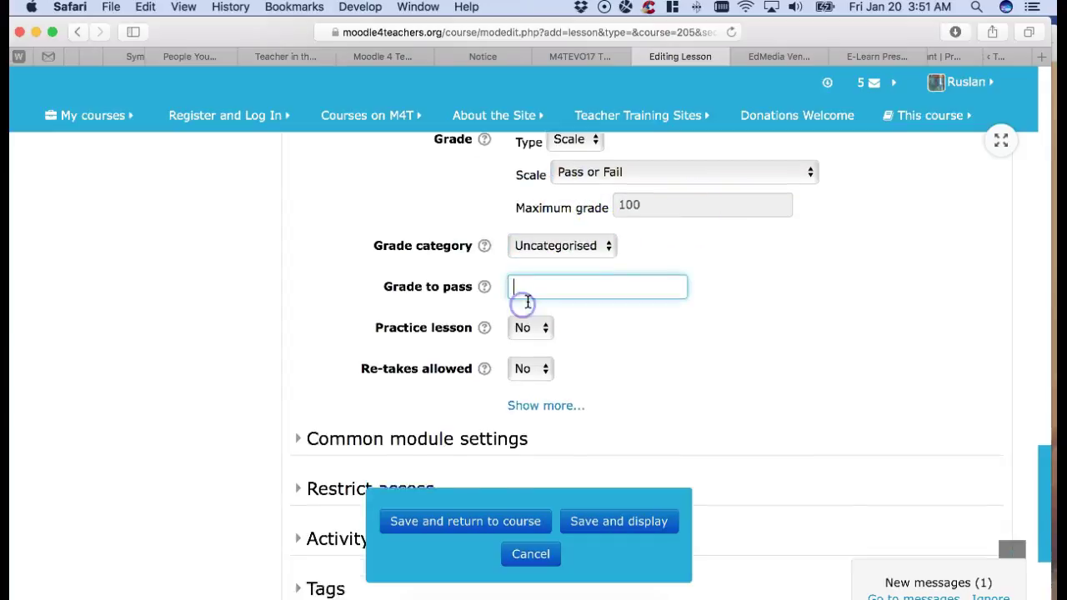
left_click(543, 290)
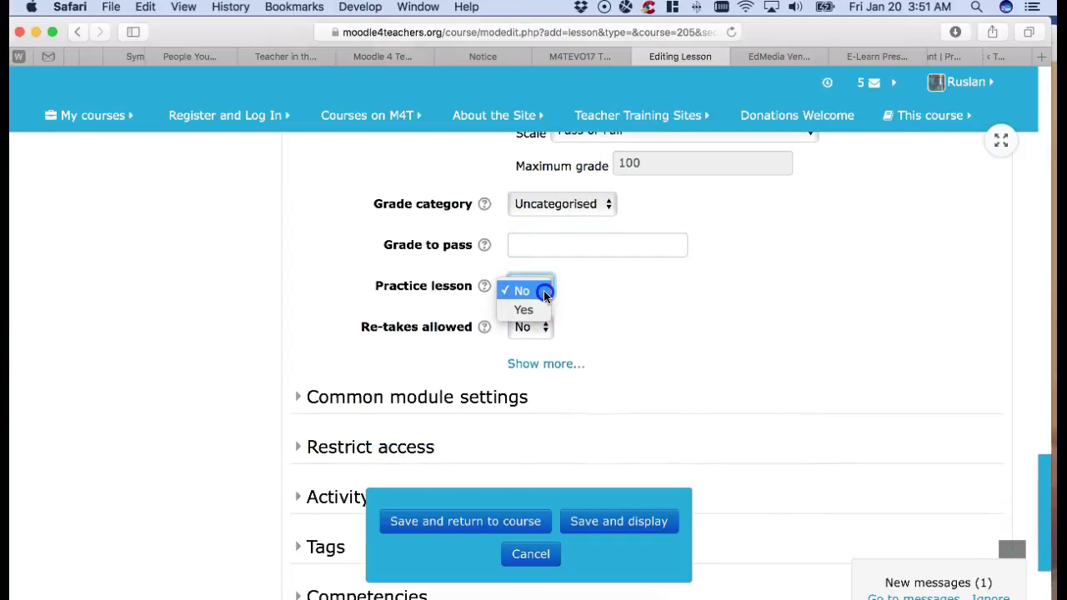
left_click(484, 286)
left_click(485, 286)
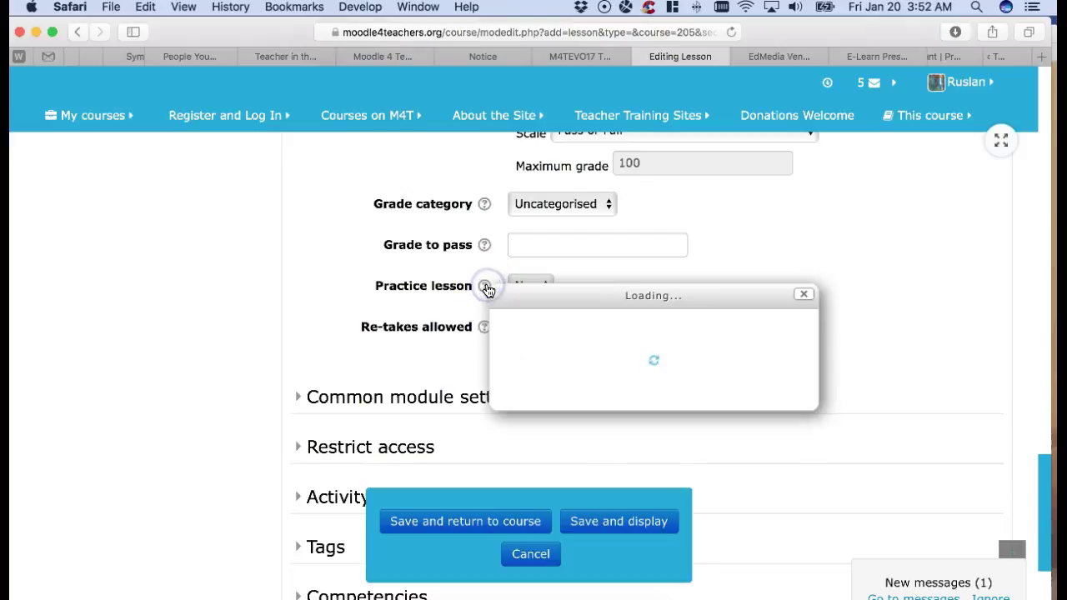
left_click(816, 296)
left_click(542, 291)
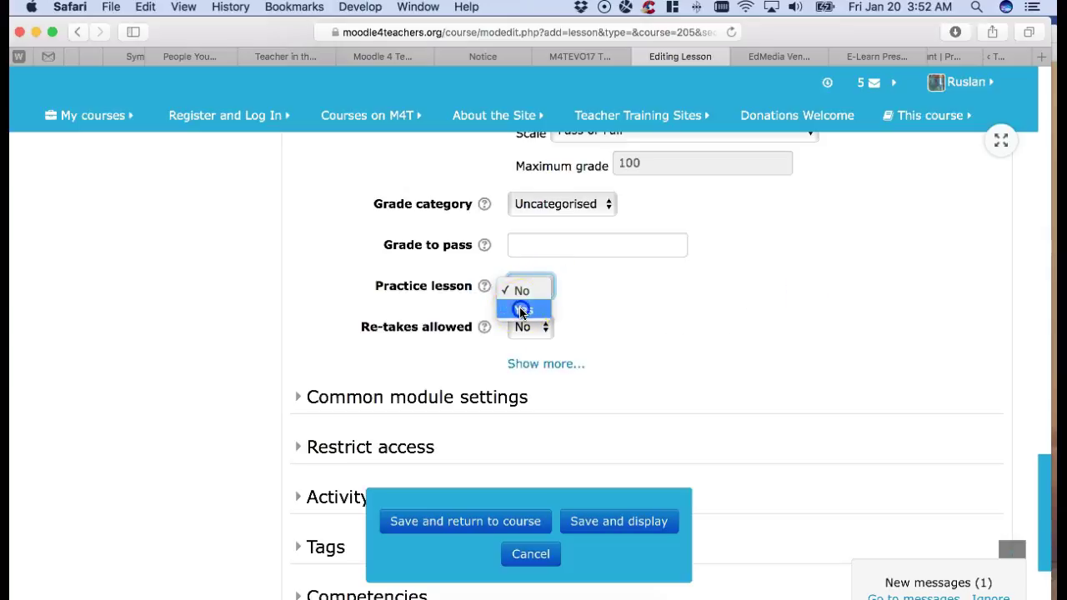
left_click(521, 310)
- Read the help text for Re-takes allowed and set Re-takes allowed to Yes
scroll(475, 300, "down", 1)
left_click(484, 304)
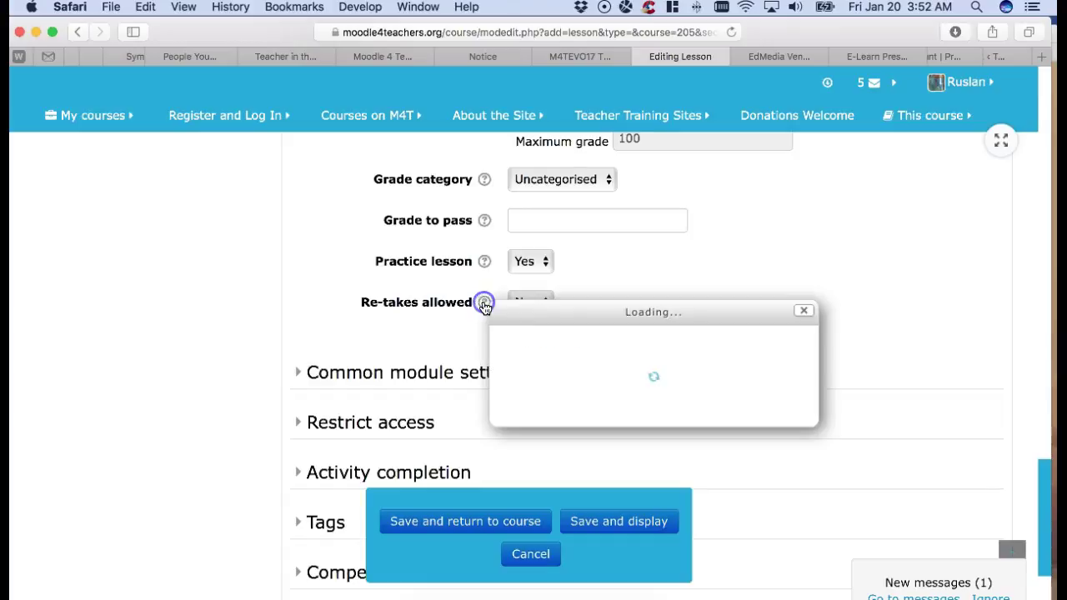
left_click(802, 312)
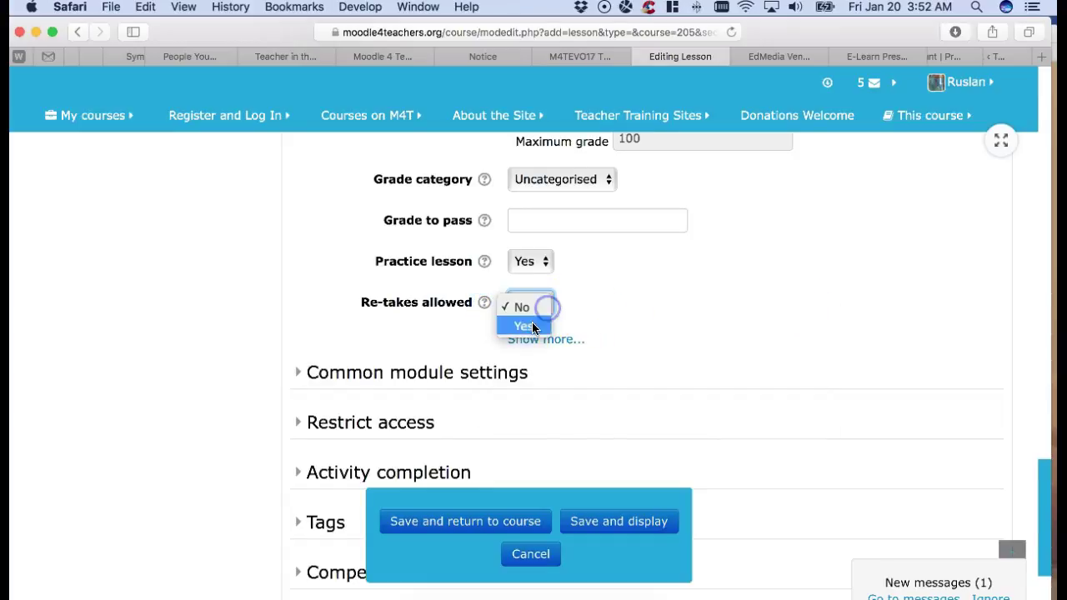
left_click(532, 325)
- Show the additional grade settings and set Handling of re-takes to Use maximum
left_click(538, 340)
scroll(538, 341, "down", 3)
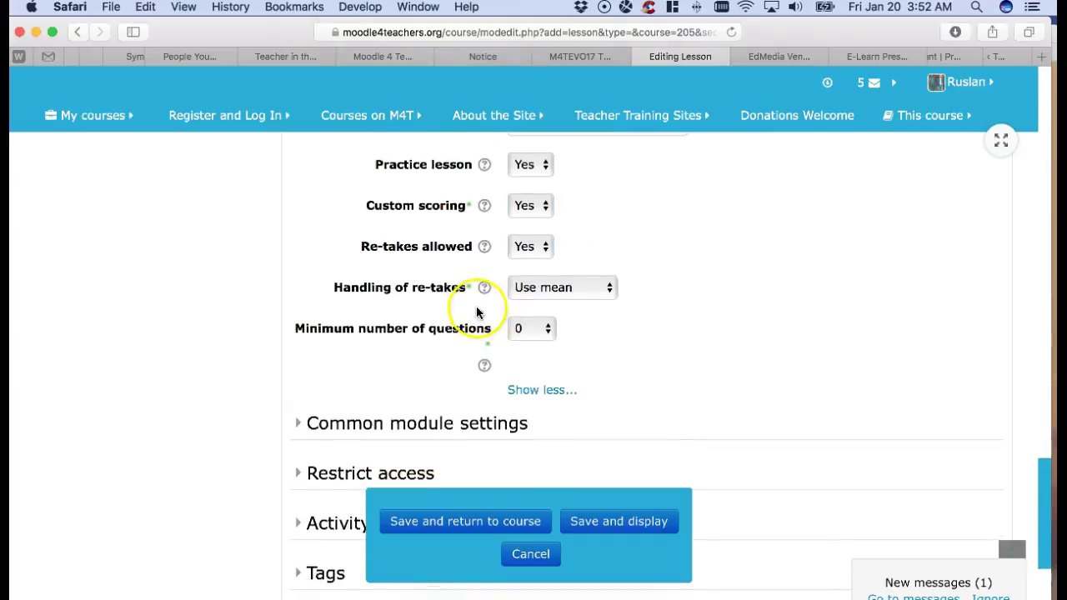
left_click(604, 289)
left_click(636, 308)
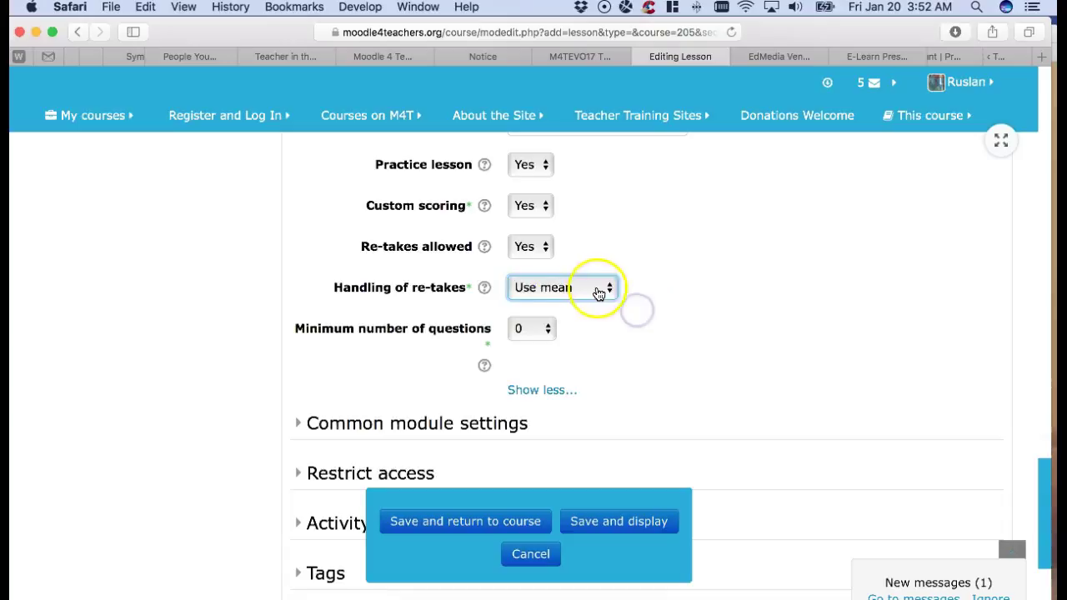
left_click(597, 289)
left_click(560, 312)
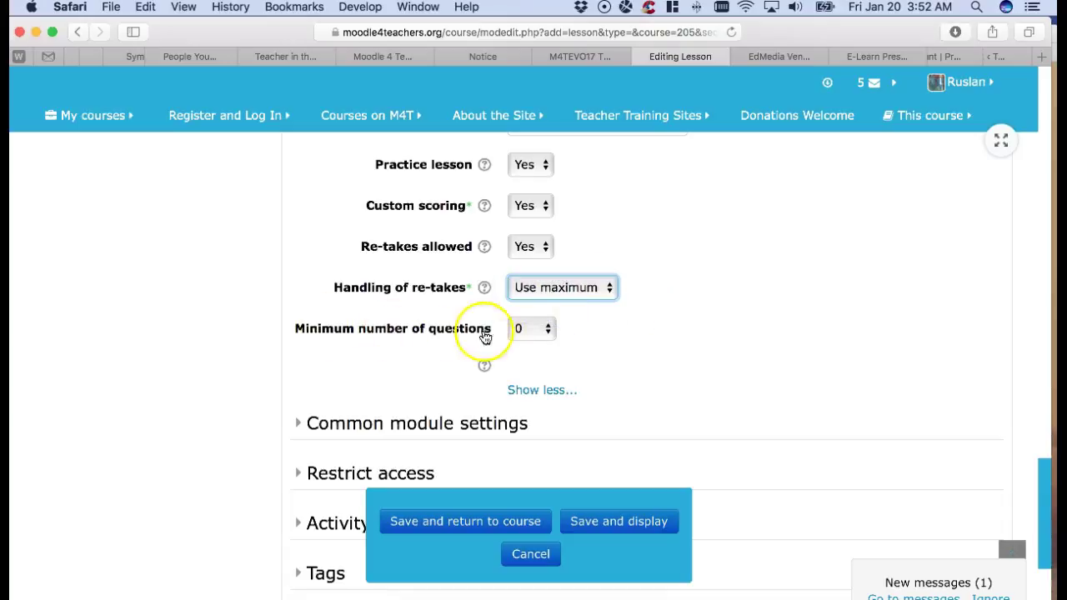
- Look through the Minimum number of questions choices, keep 0, and read that setting's help text
left_click(550, 331)
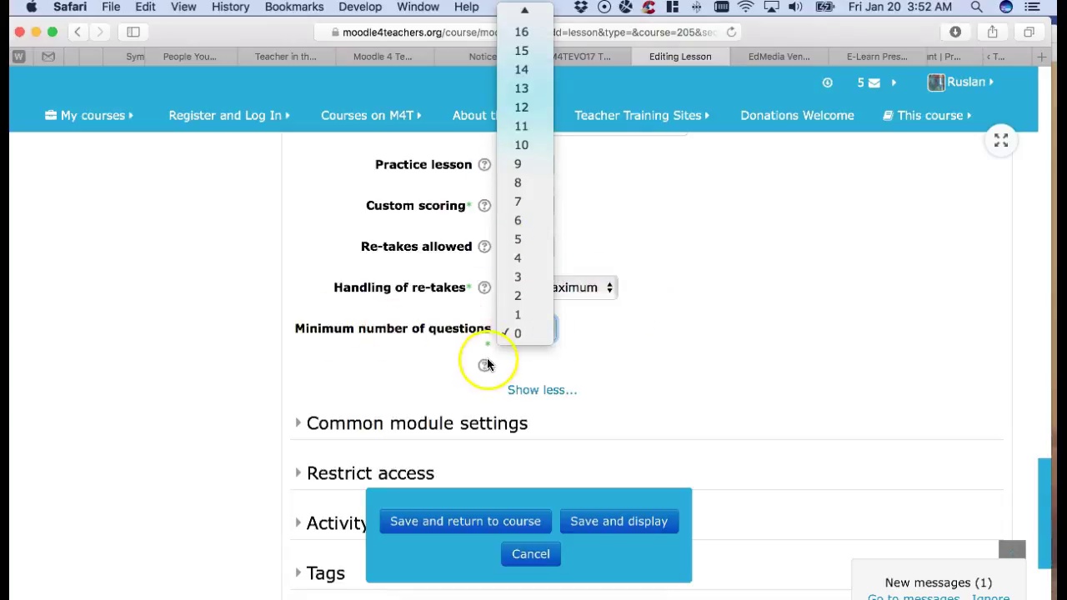
left_click(590, 365)
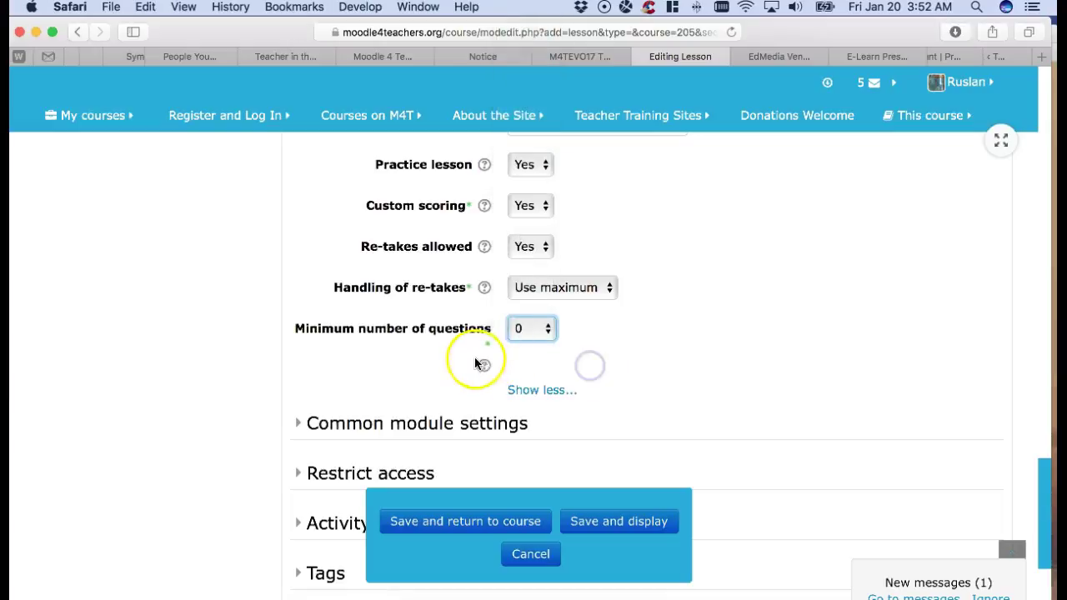
left_click(485, 367)
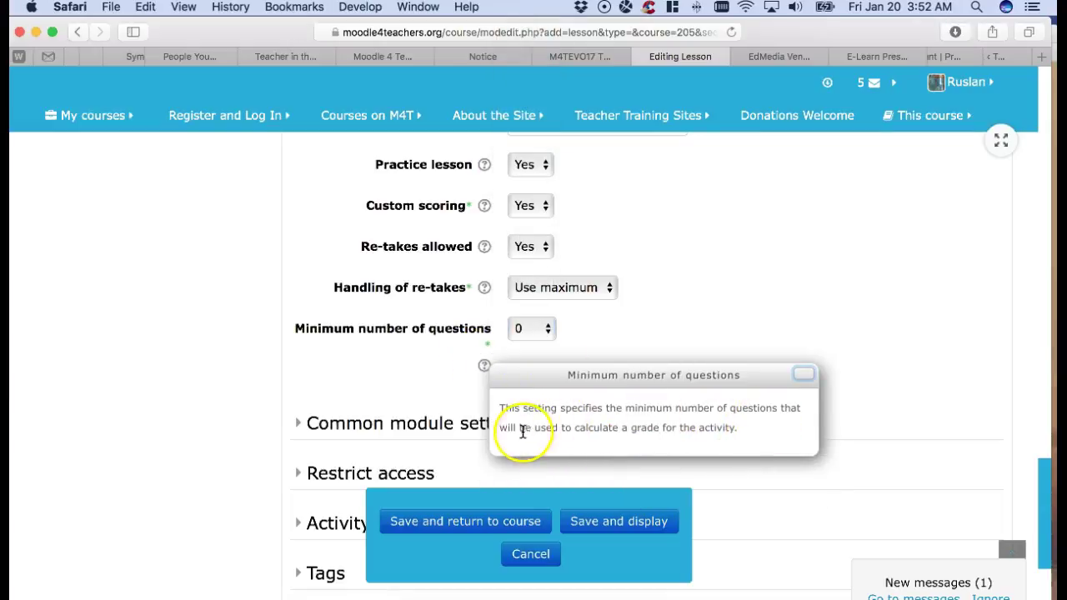
left_click(805, 377)
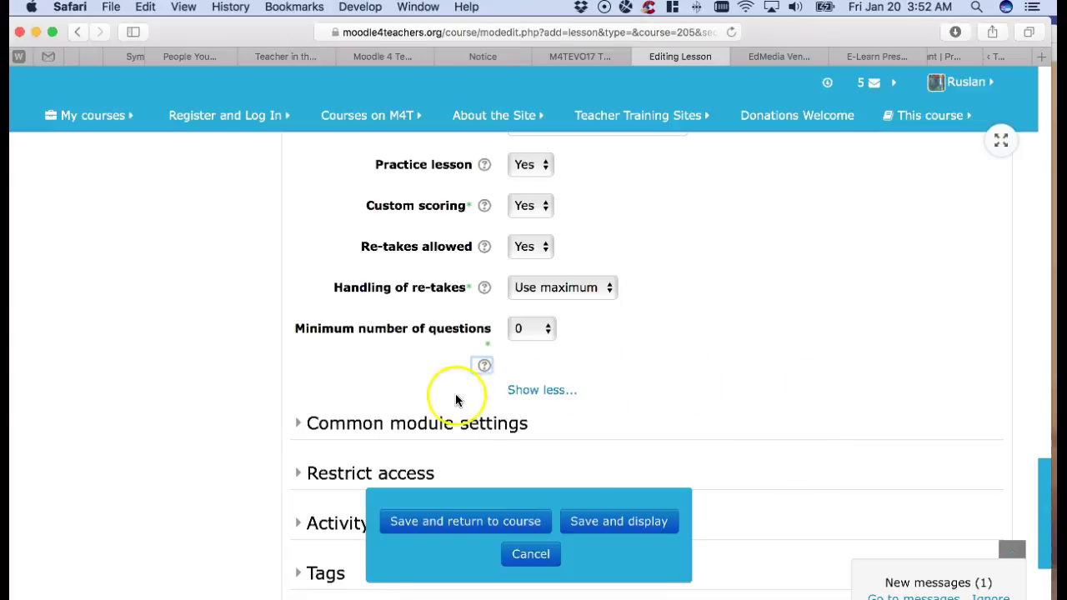
- Expand the Common module settings and Restrict access sections and review their options
scroll(458, 388, "down", 2)
left_click(476, 359)
scroll(492, 353, "down", 2)
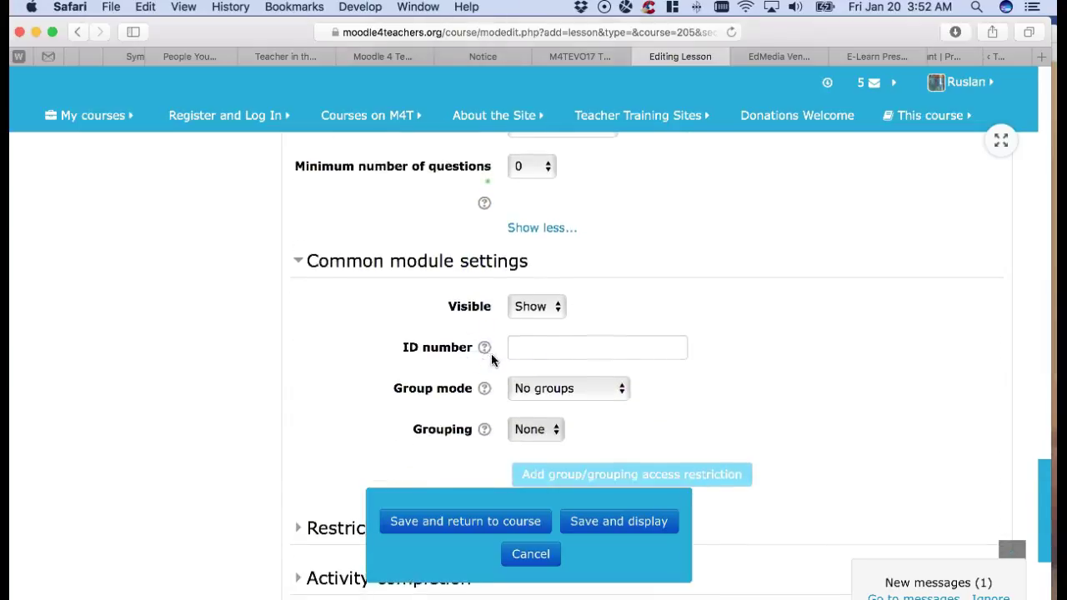
scroll(534, 327, "down", 3)
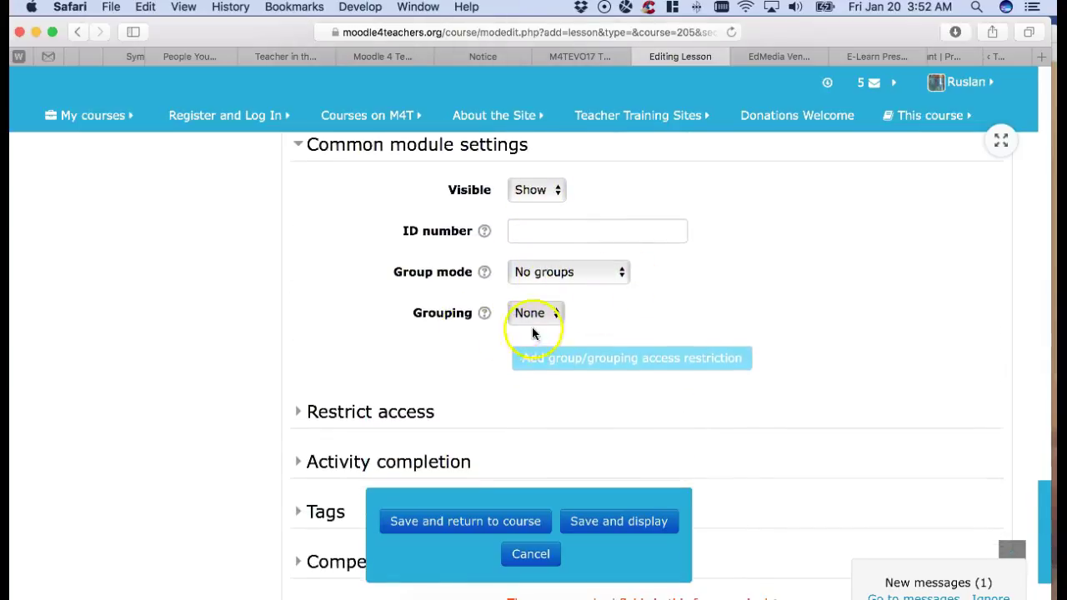
left_click(377, 414)
scroll(408, 411, "down", 3)
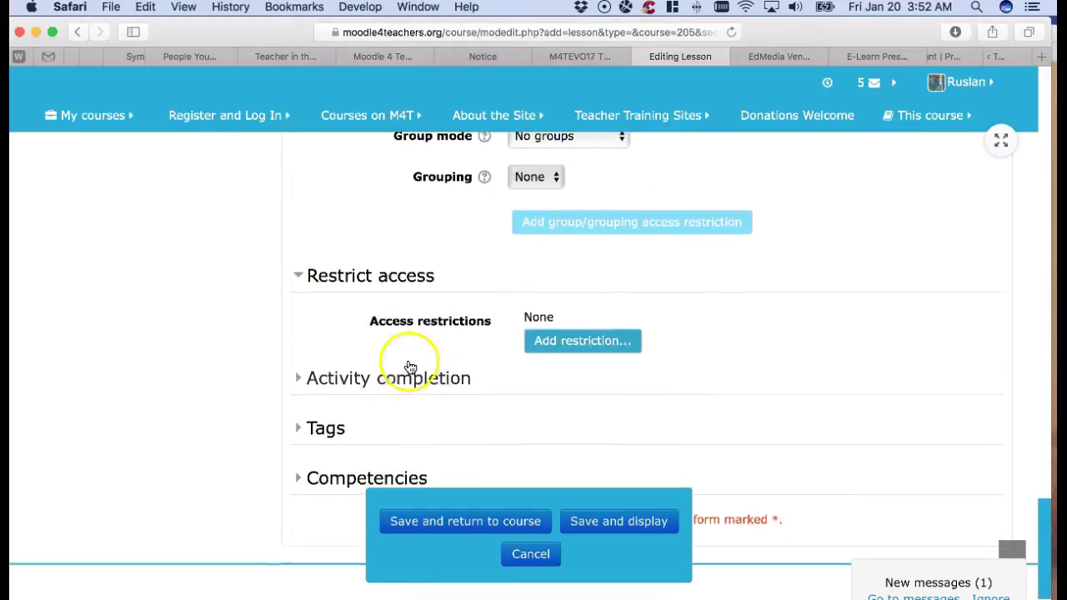
- Expand Activity completion and set Completion tracking to Show activity as complete when conditions are met
left_click(391, 386)
scroll(774, 333, "down", 2)
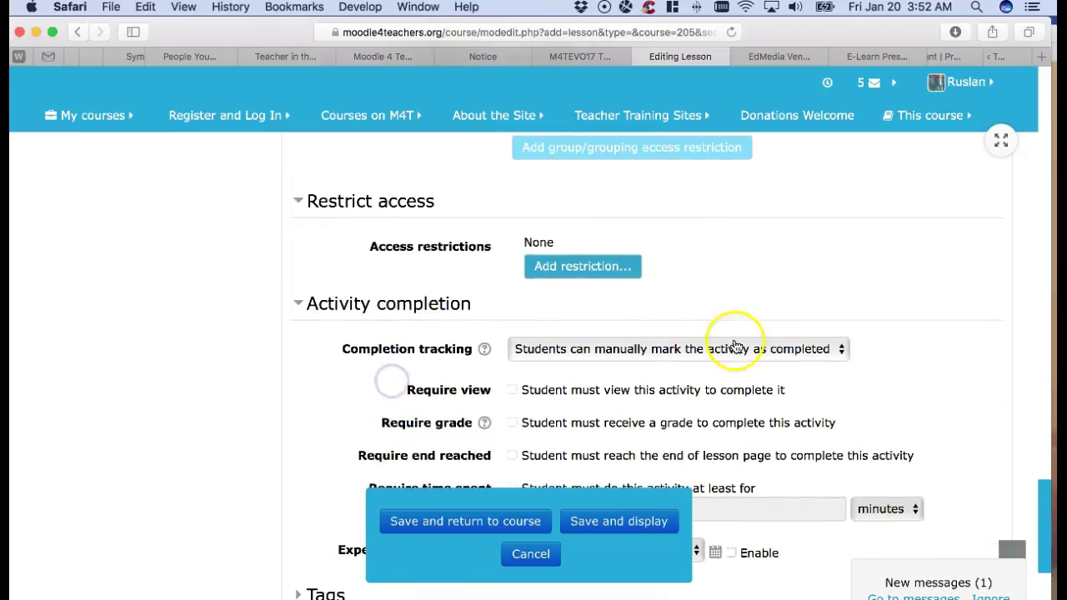
scroll(833, 269, "down", 2)
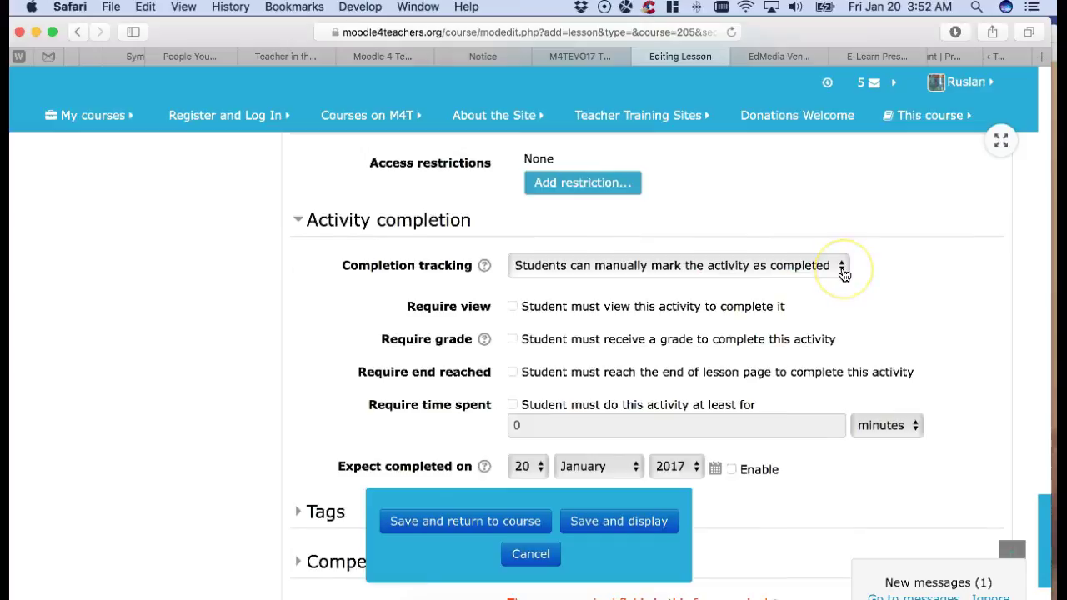
left_click(842, 266)
left_click(770, 288)
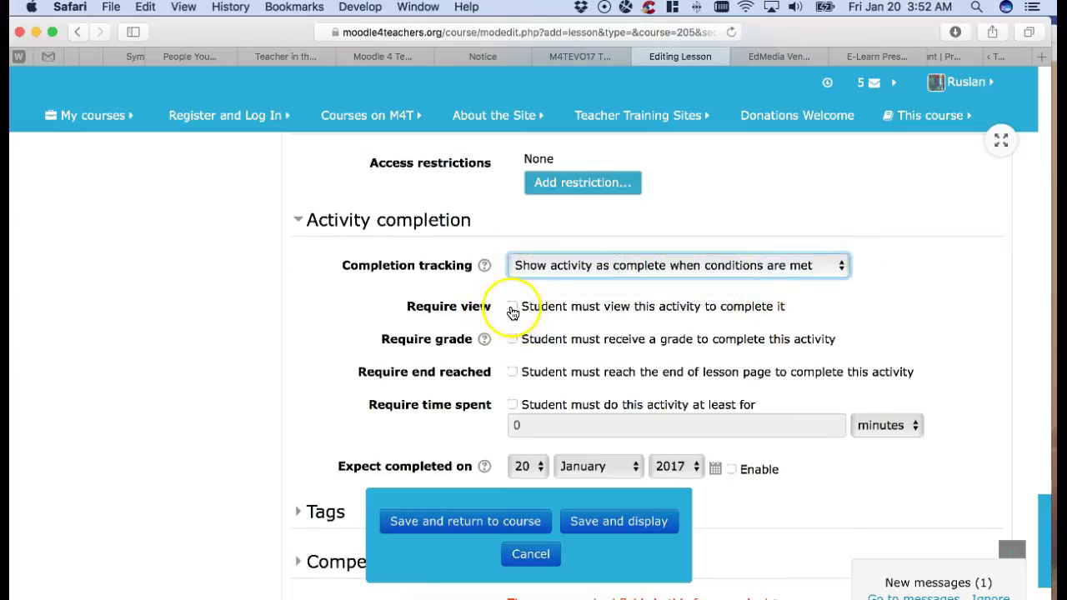
- Require students to view the activity, receive a grade, and reach the end of lesson page to complete it
left_click(511, 308)
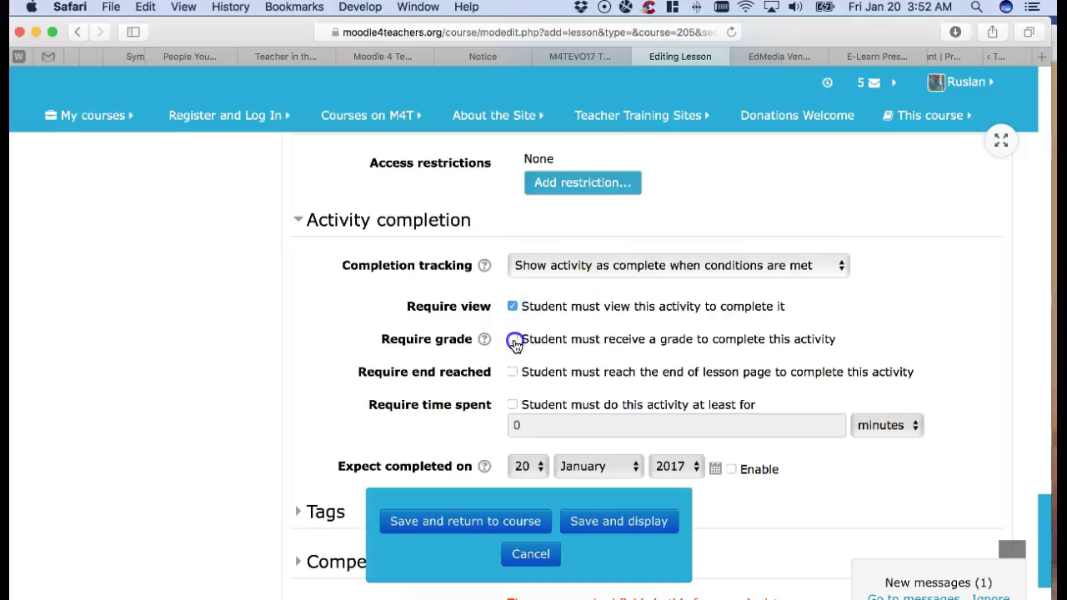
left_click(512, 340)
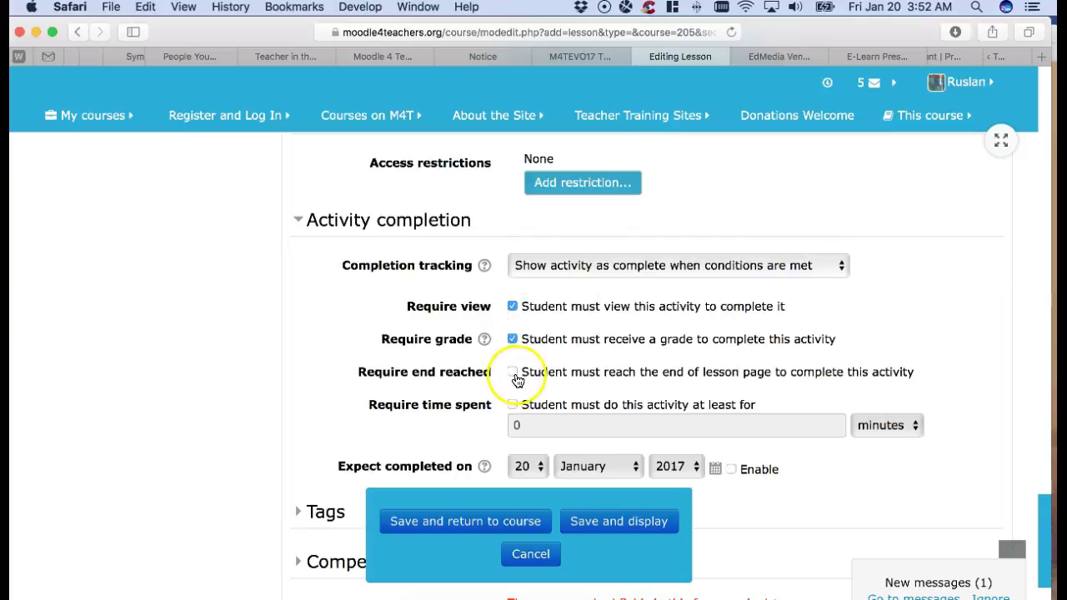
left_click(513, 374)
scroll(516, 379, "down", 2)
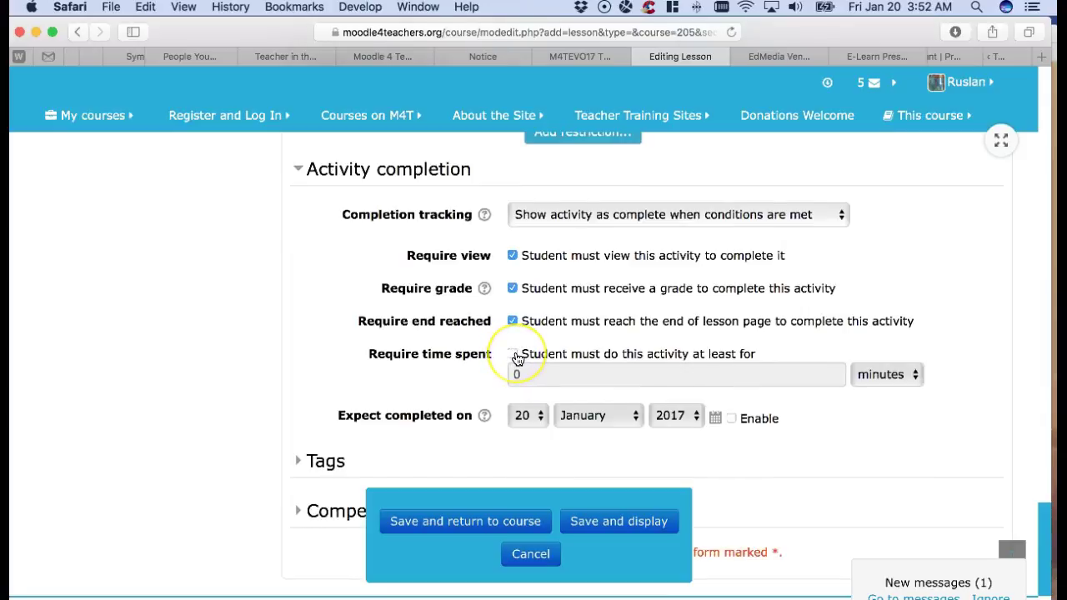
- Save the lesson settings, return to the course, and open the Testing Ground lesson from Topic 5
scroll(514, 358, "down", 2)
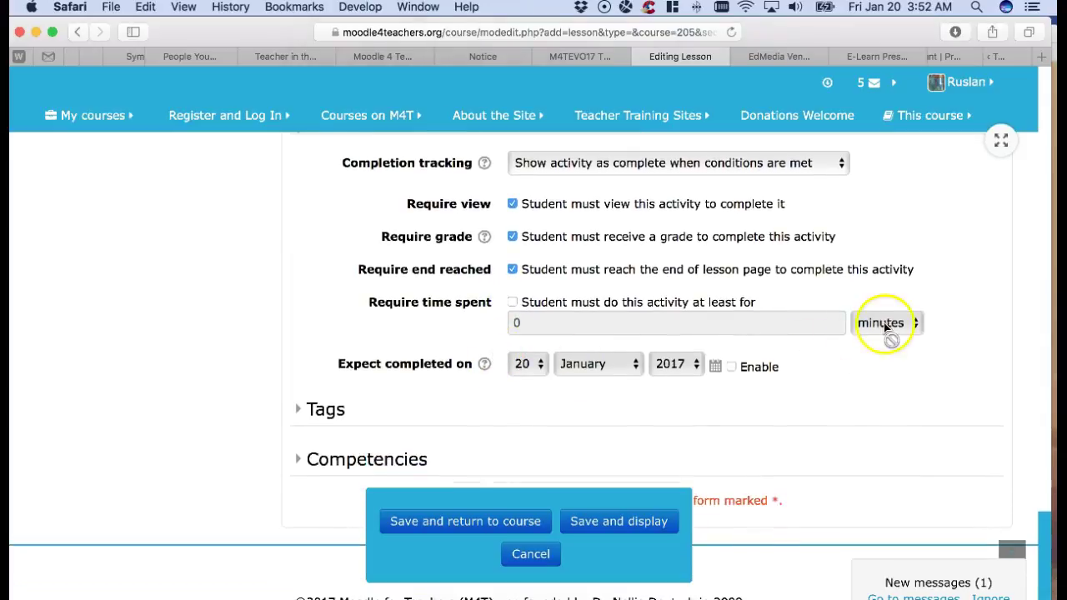
scroll(392, 364, "down", 2)
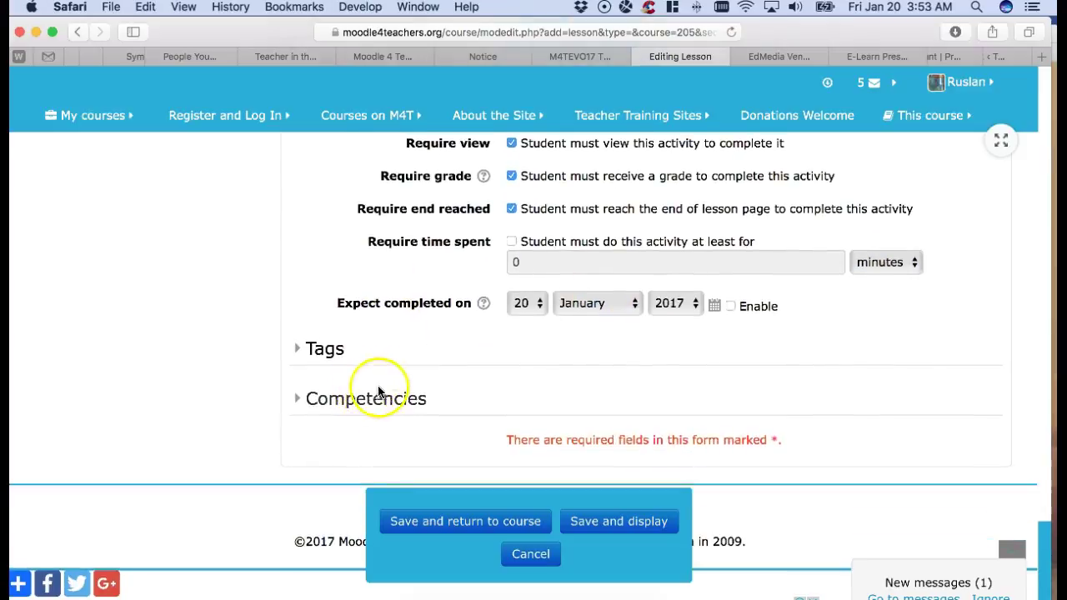
left_click(484, 523)
scroll(638, 302, "up", 6)
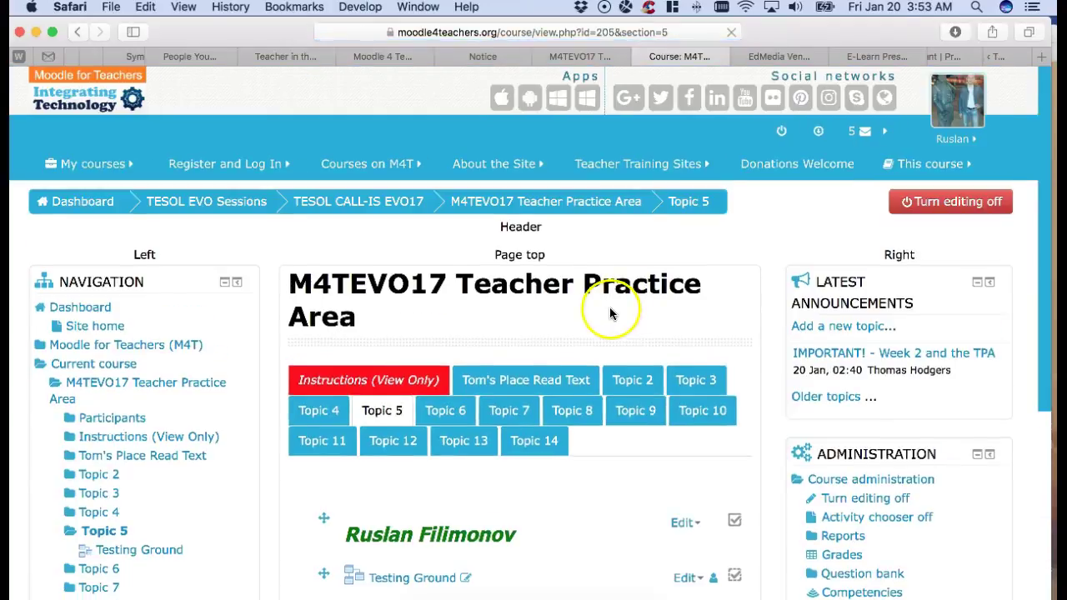
scroll(467, 359, "down", 3)
left_click(322, 407)
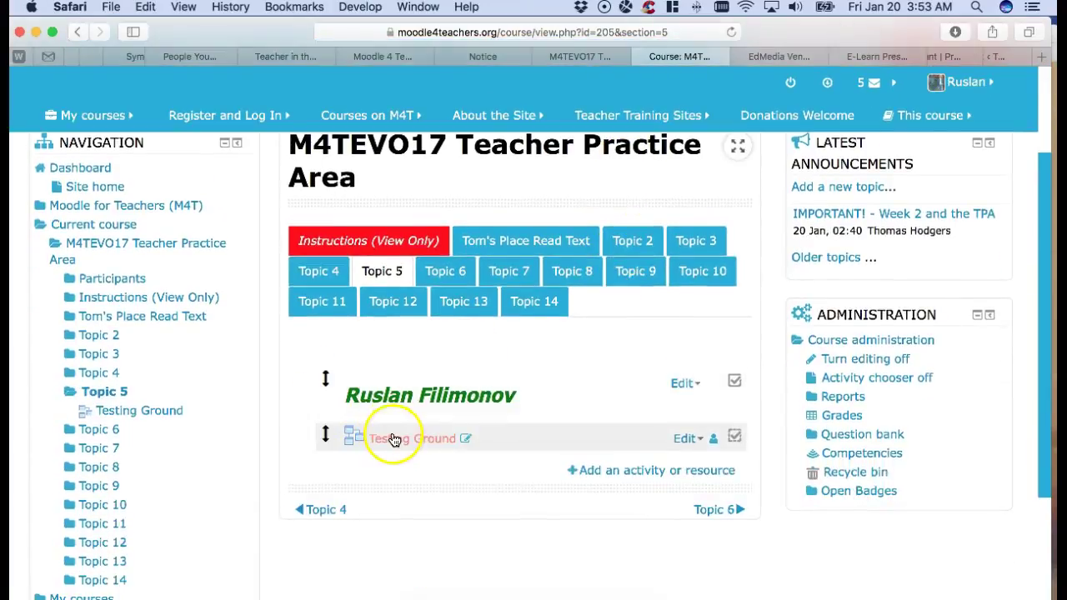
left_click(150, 475)
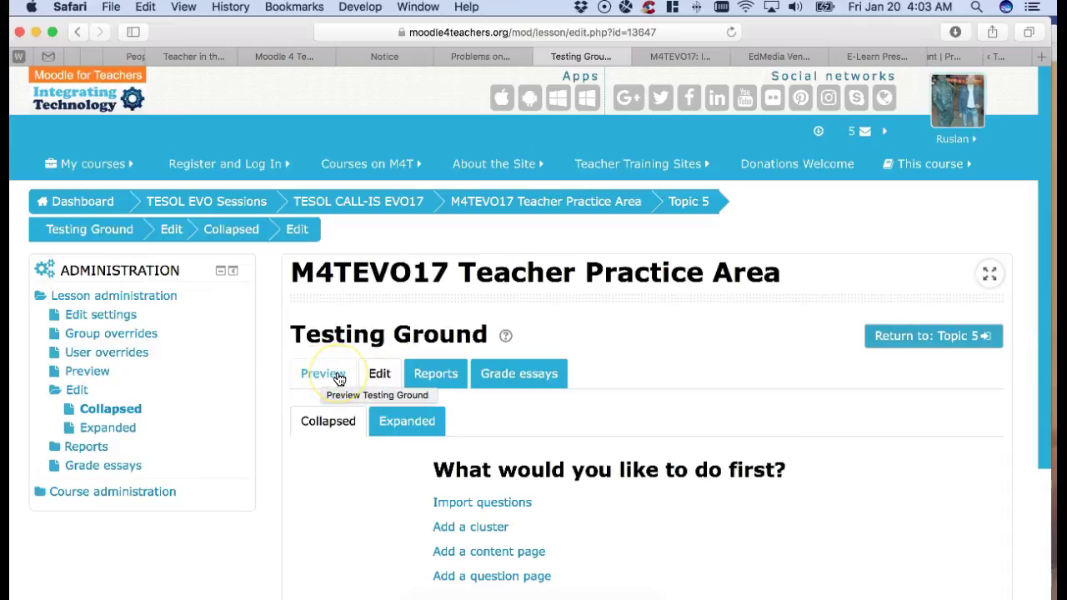
- Examine the options for adding the first content to the Testing Ground lesson on its editing page
scroll(337, 379, "down", 1)
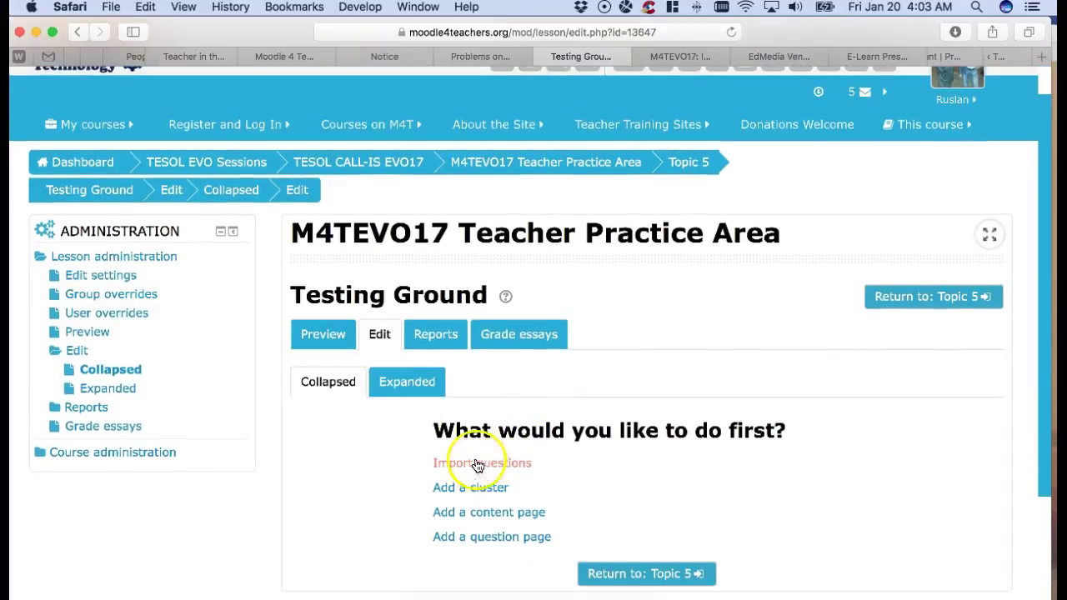
scroll(588, 494, "down", 1)
scroll(588, 494, "down", 2)
scroll(588, 484, "up", 3)
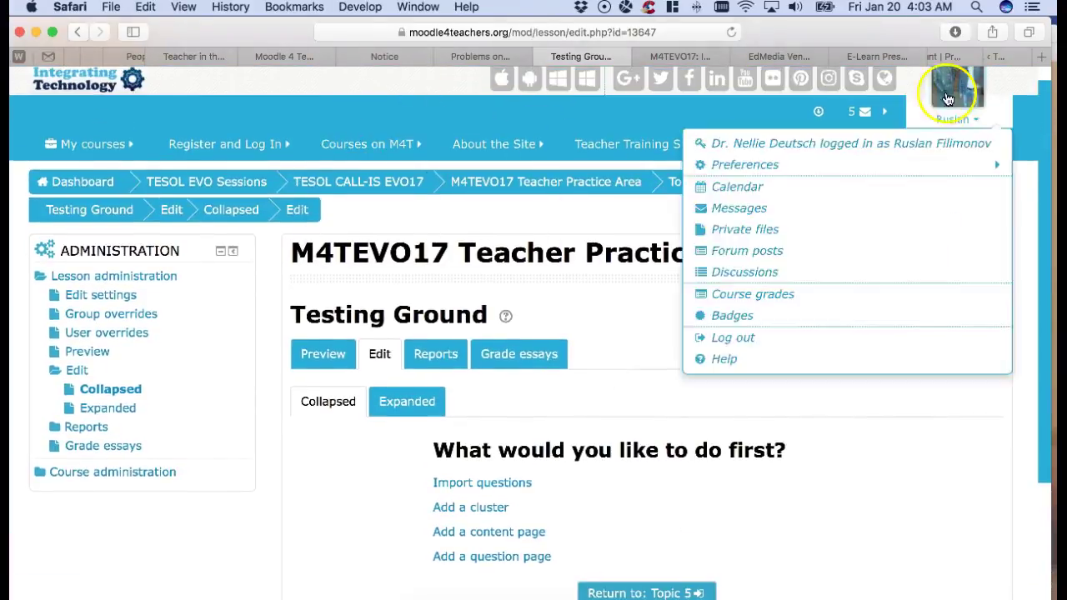